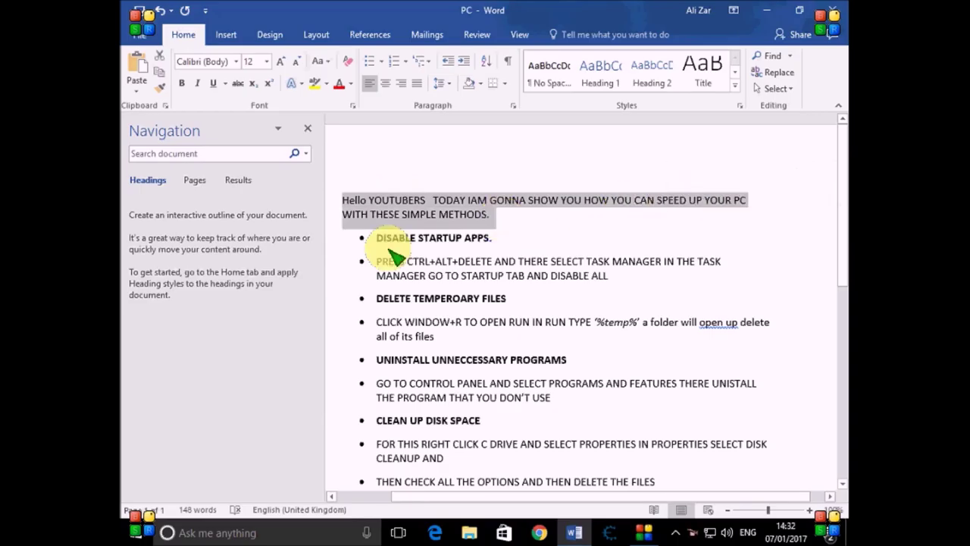
Highlight the DISABLE STARTUP APPS heading and its Task Manager instructions in the document to read them.
drag(377, 237, 493, 238)
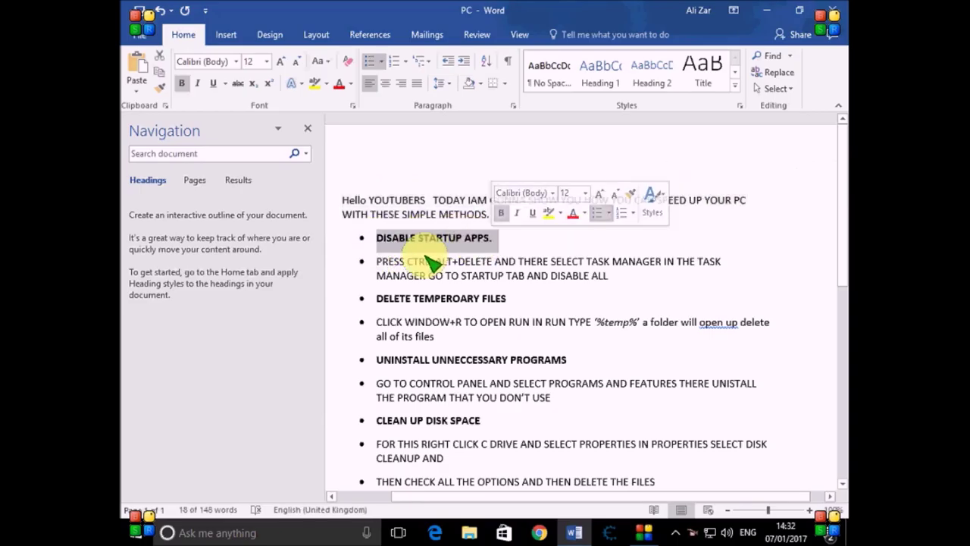
drag(376, 261, 721, 273)
click(657, 286)
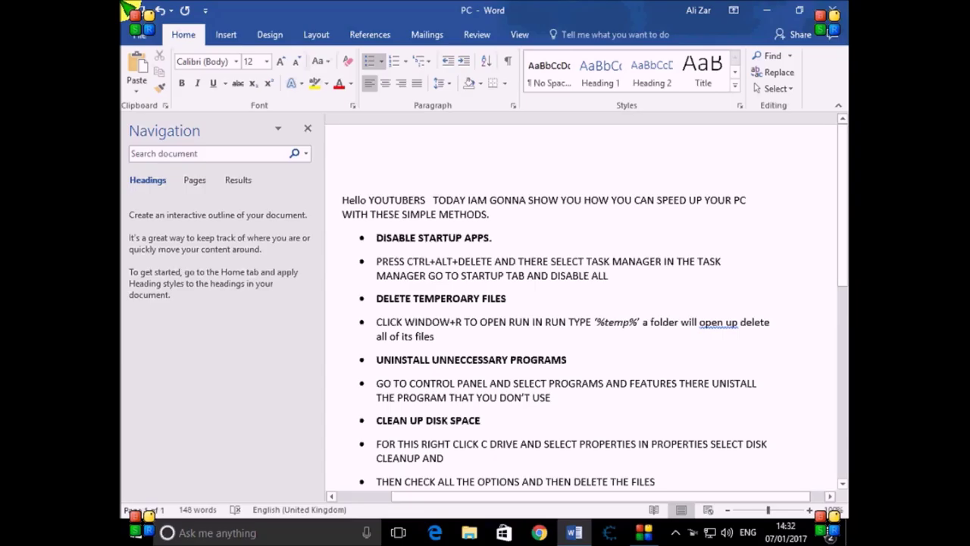
Check the status of the start-up apps in Task Manager, from µTorrent through the Windows Defender notification entry, and minimize it.
key(ctrl+shift+Escape)
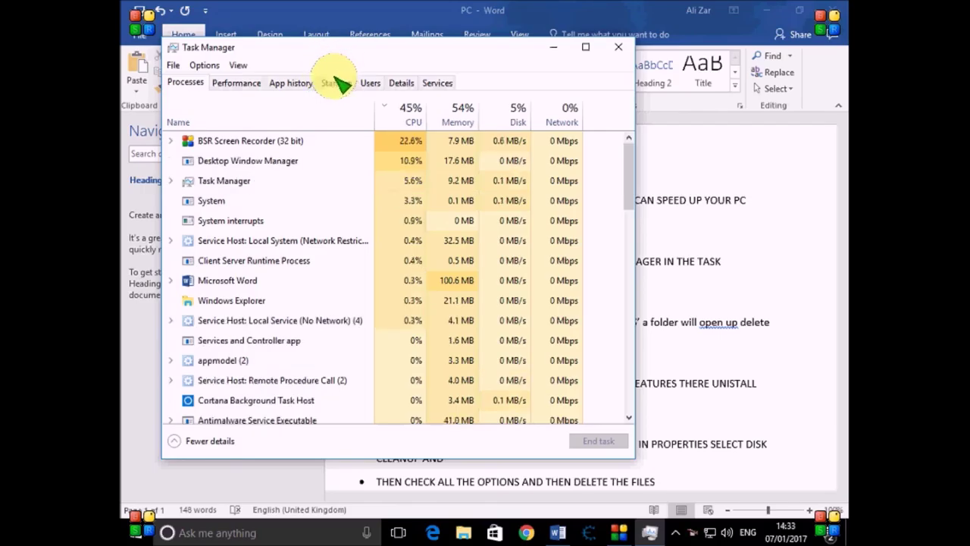
click(337, 86)
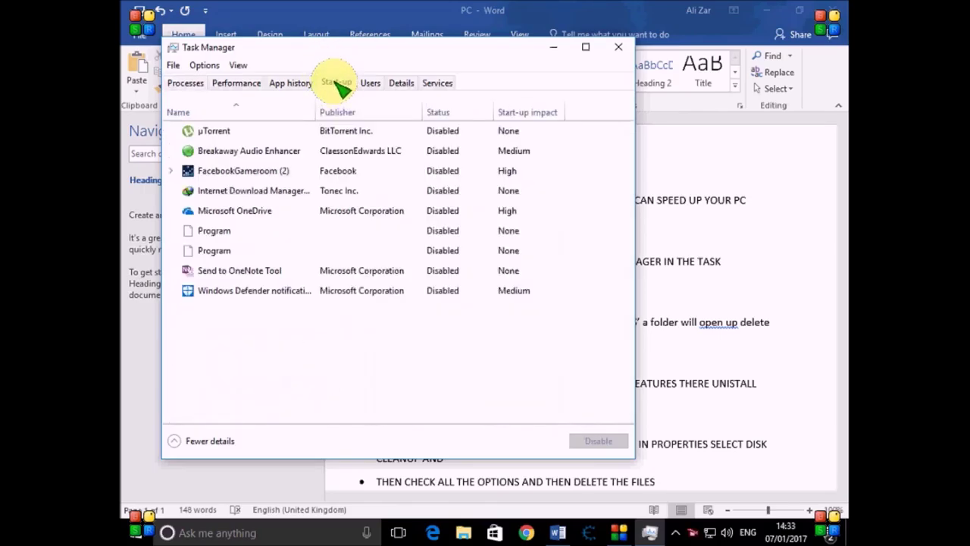
click(552, 130)
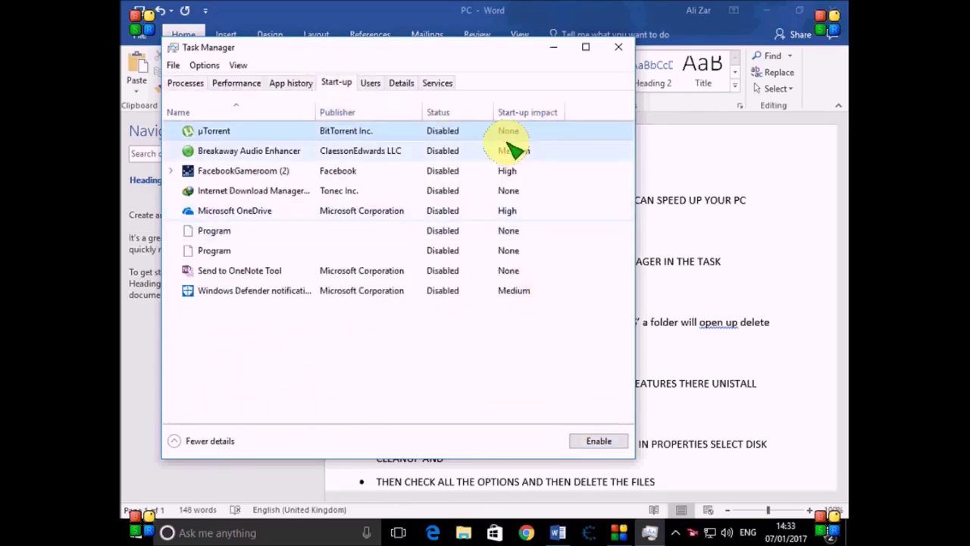
click(493, 154)
click(477, 194)
click(473, 213)
click(462, 232)
click(455, 272)
click(455, 291)
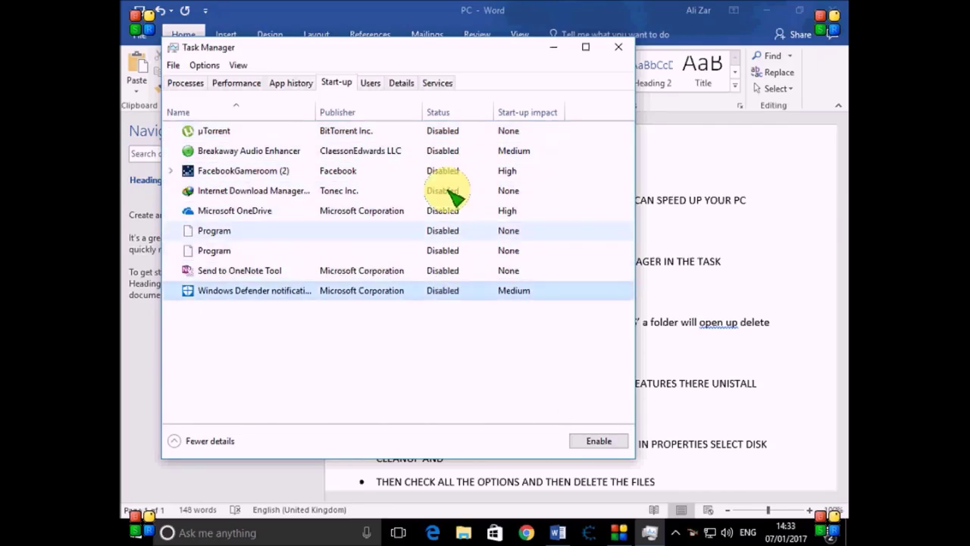
click(551, 48)
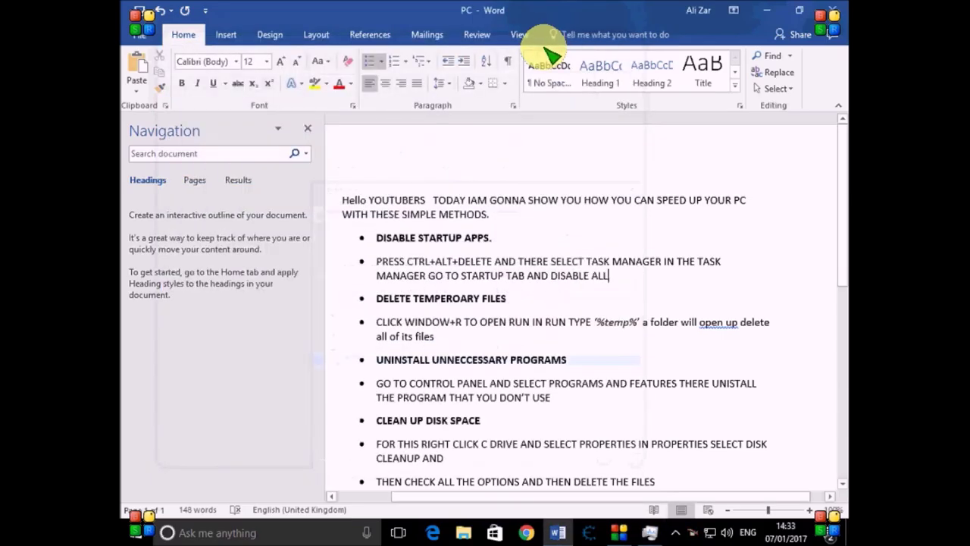
Review the document's temporary files instructions and open the Temp folder by running %temp%.
drag(376, 320, 476, 342)
click(480, 345)
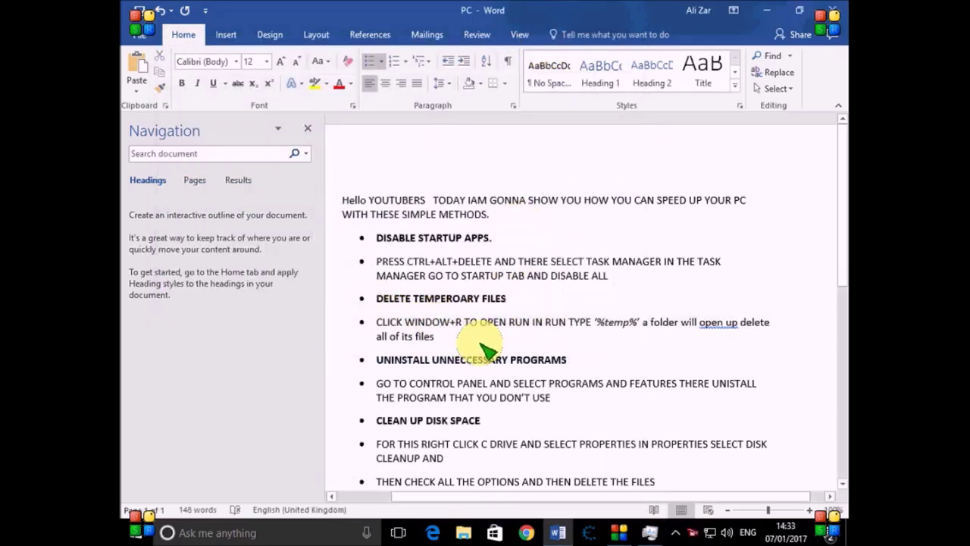
key(super+r)
click(281, 442)
drag(284, 447, 179, 415)
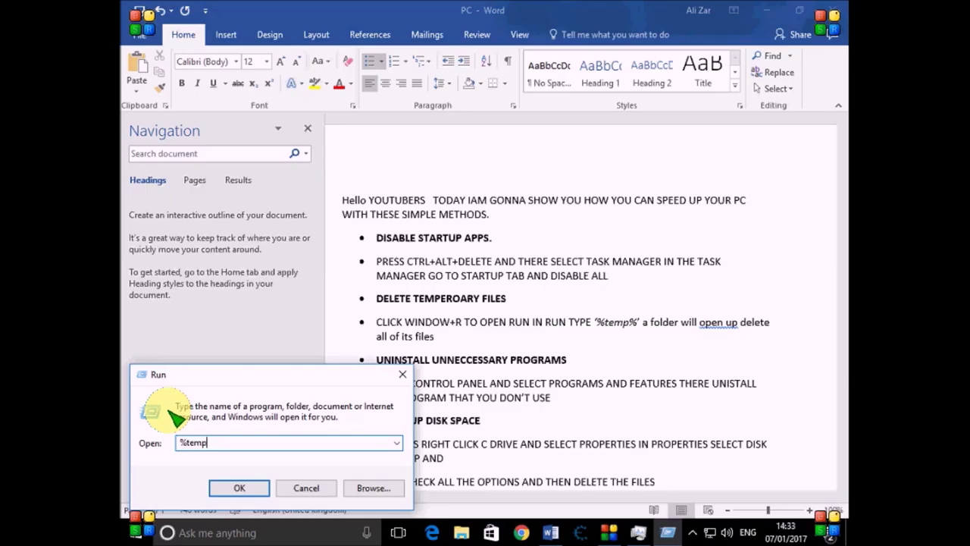
key(Return)
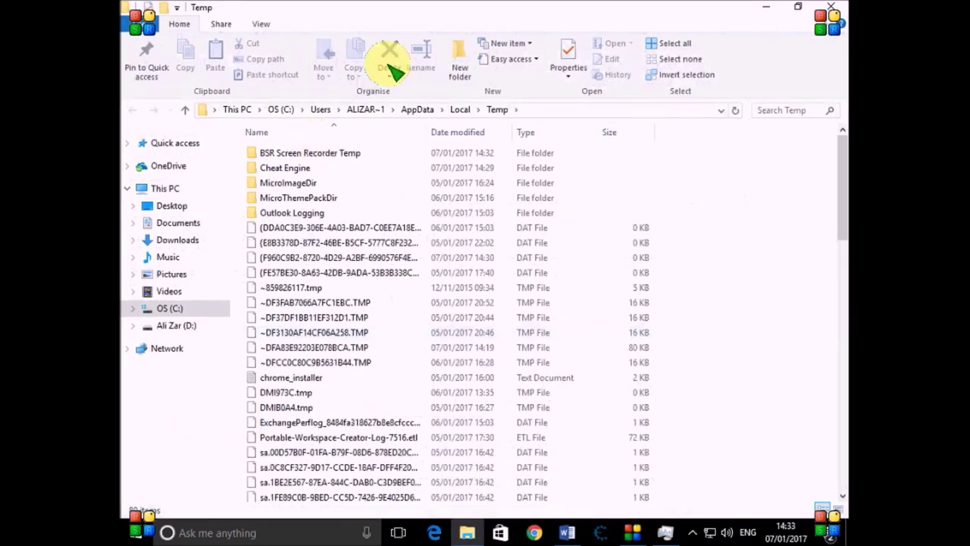
Switch to the Word document, highlight "all of its files" in the temporary files instructions, and return to the Temp folder.
click(567, 533)
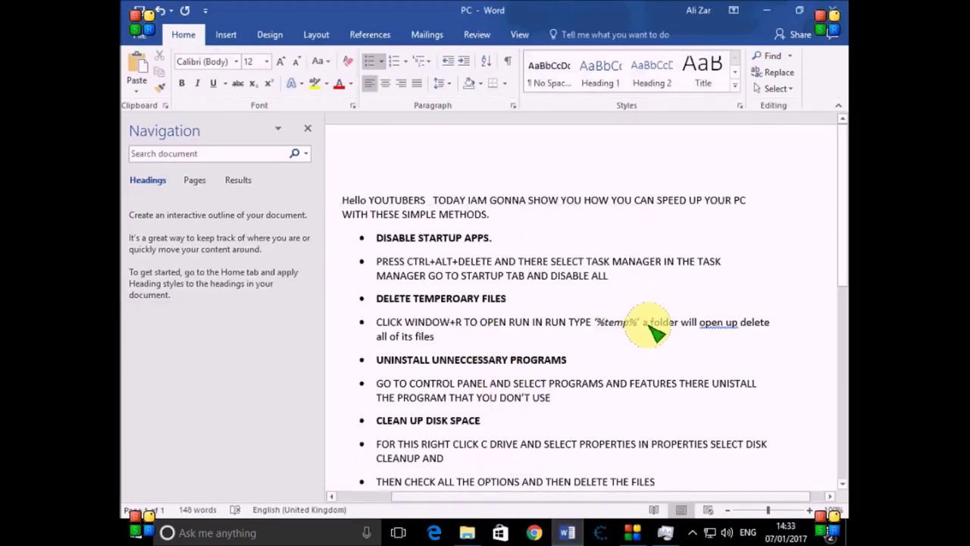
drag(378, 336, 438, 338)
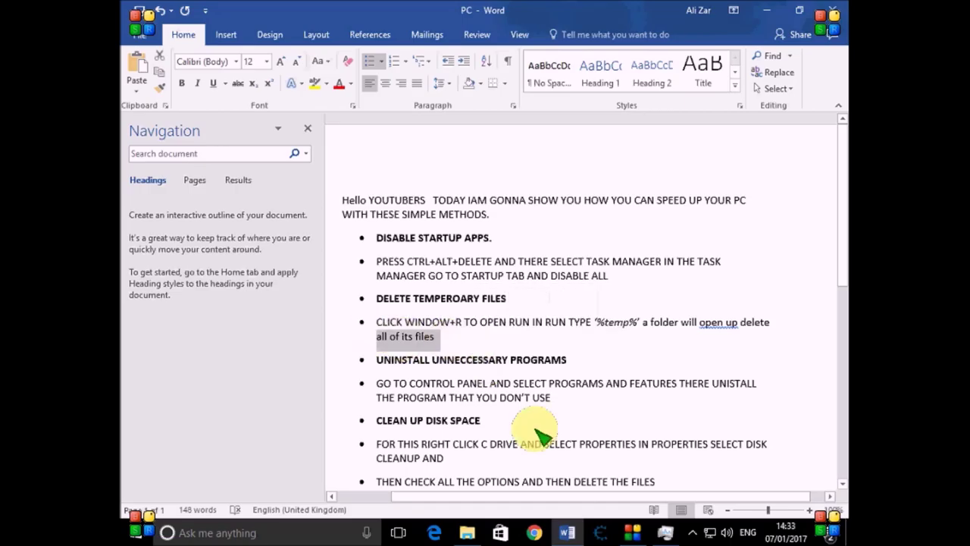
click(467, 533)
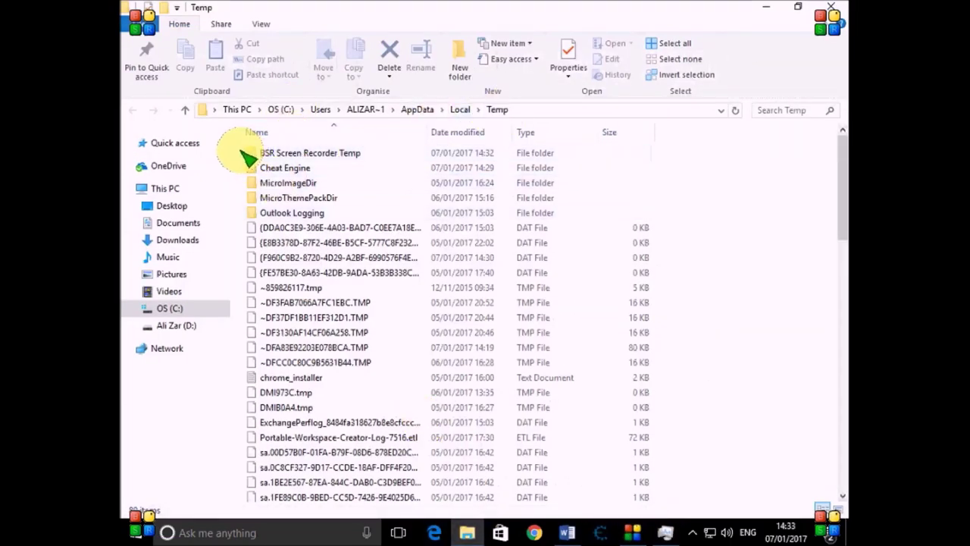
Permanently delete all items in the Temp folder, skipping every file that is in use.
drag(241, 156, 818, 530)
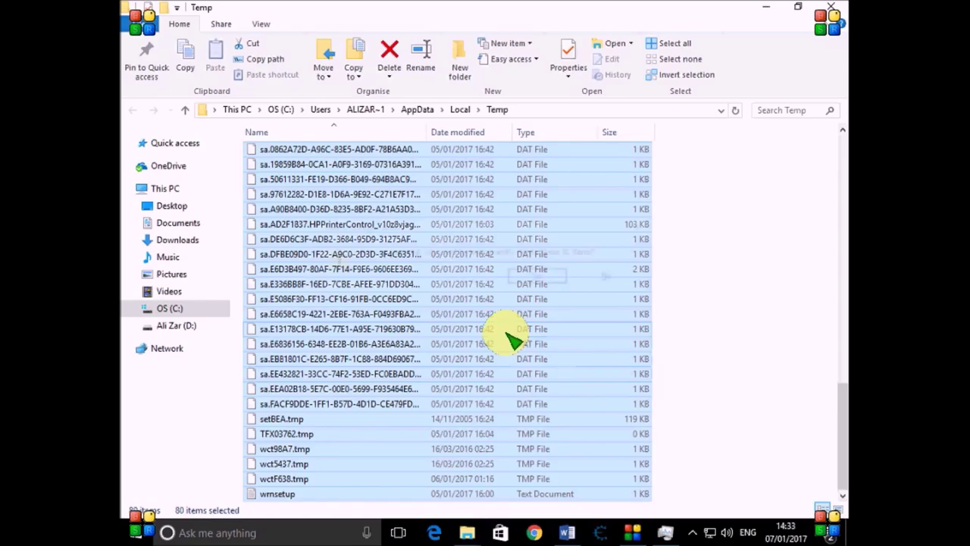
key(shift+Delete)
click(570, 278)
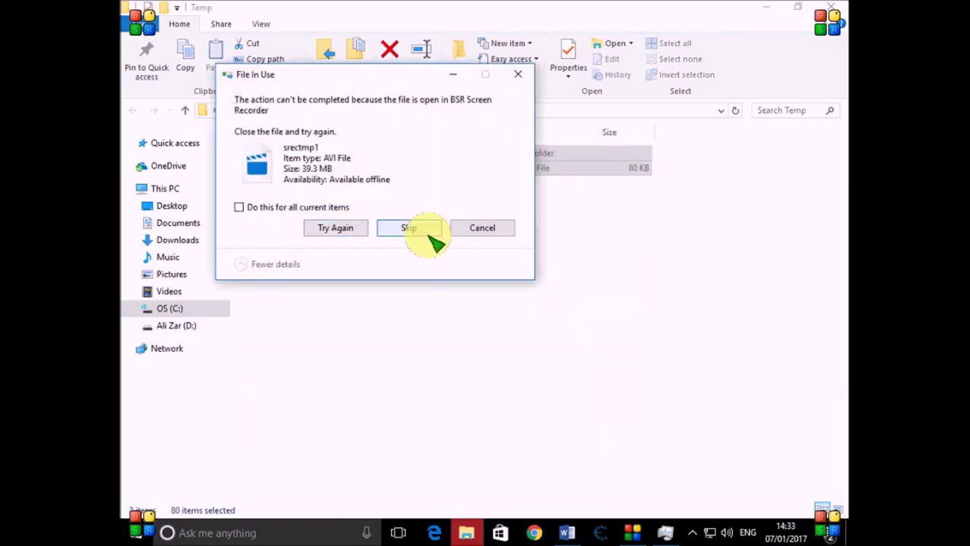
click(332, 210)
click(430, 232)
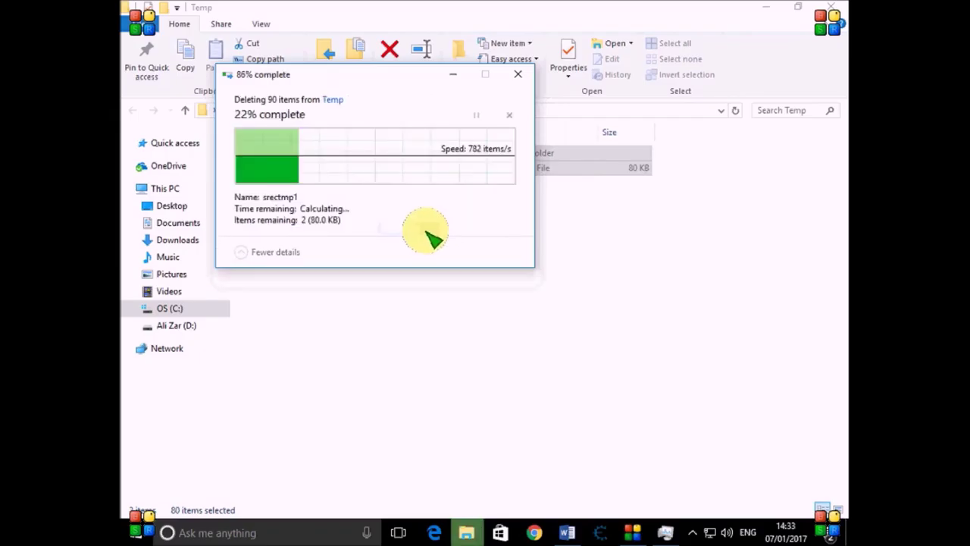
Switch to the Word document and highlight the instructions under UNINSTALL UNNECCESSARY PROGRAMS.
click(567, 532)
scroll(463, 318, down, 1)
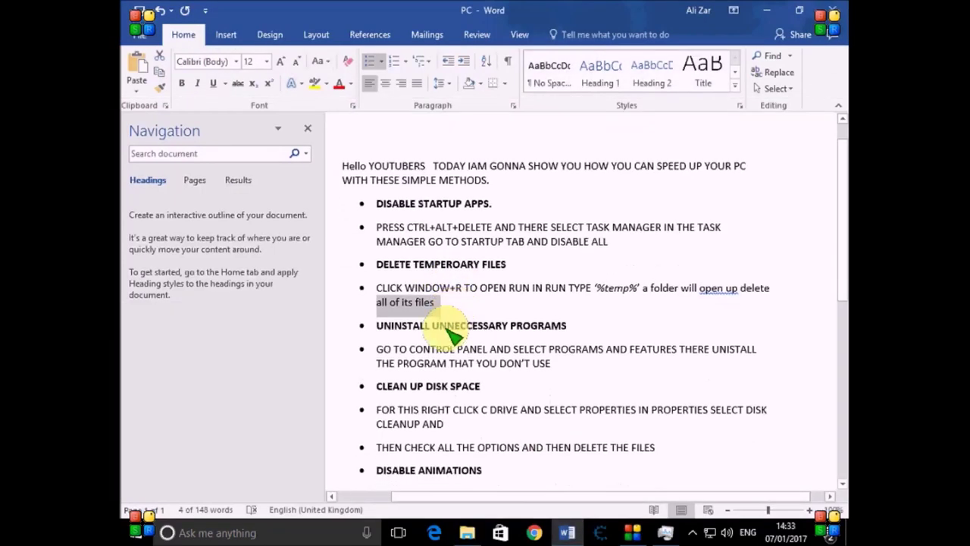
drag(376, 349, 768, 373)
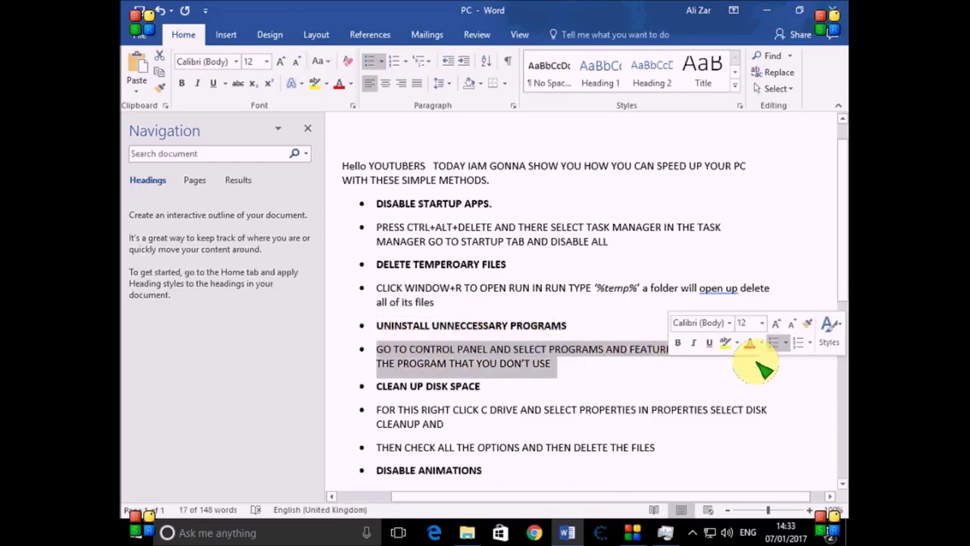
Minimize the open windows and open Programs and Features in Control Panel.
click(766, 10)
click(767, 11)
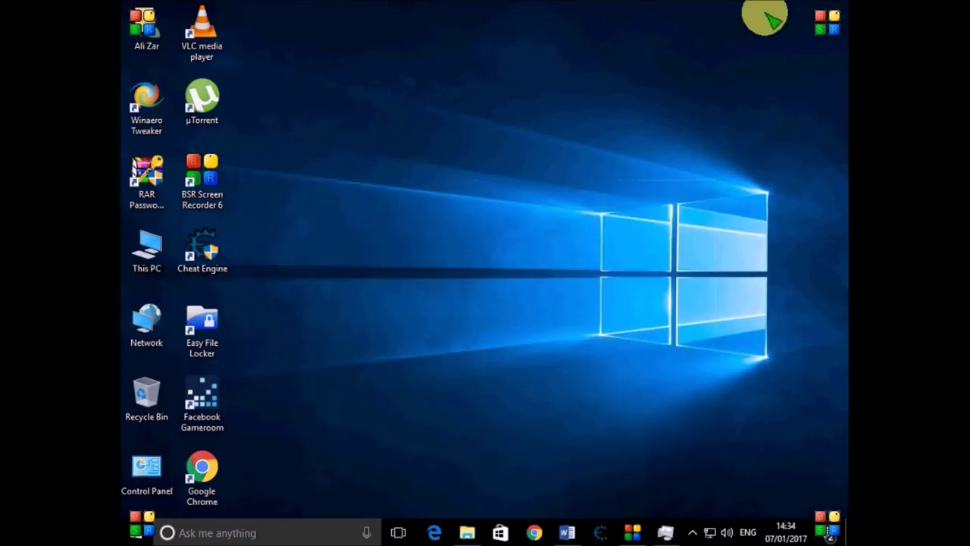
double_click(155, 466)
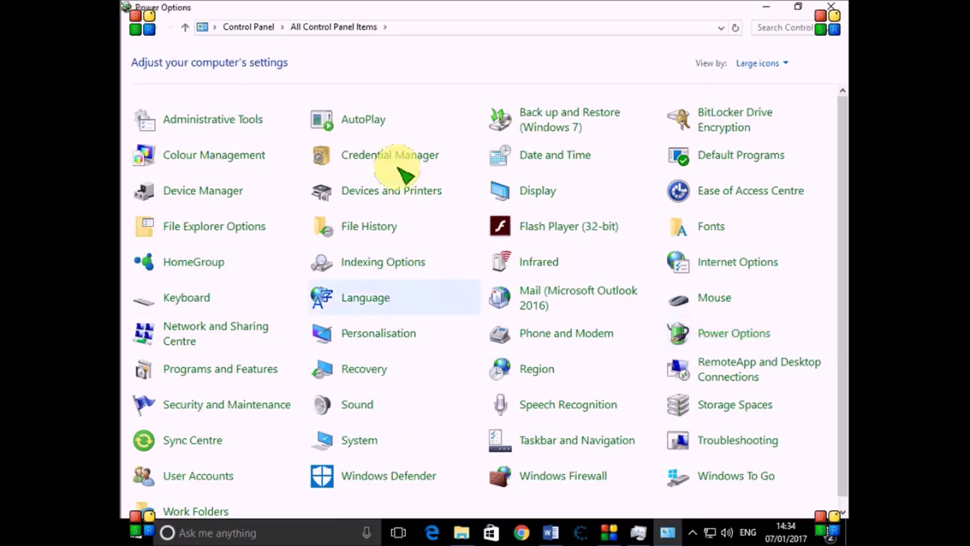
click(140, 28)
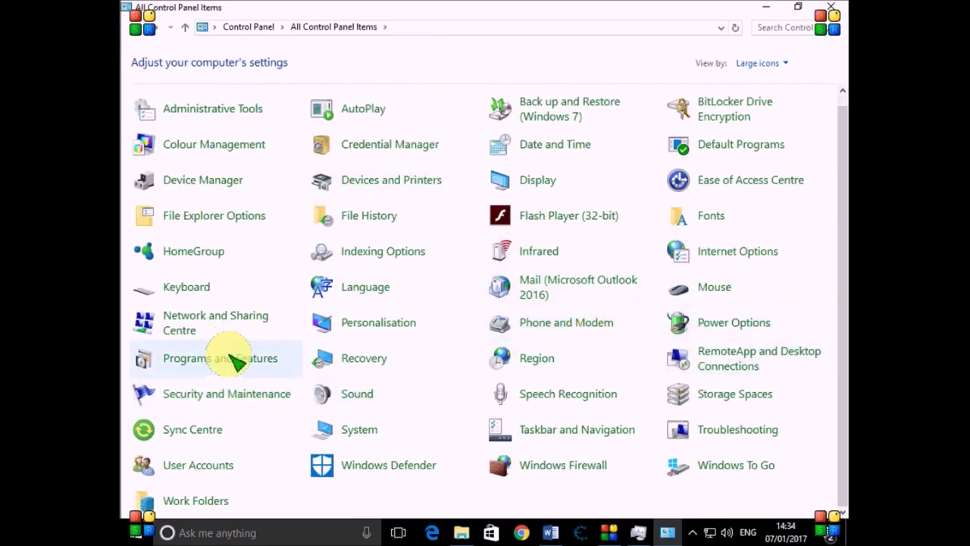
click(201, 356)
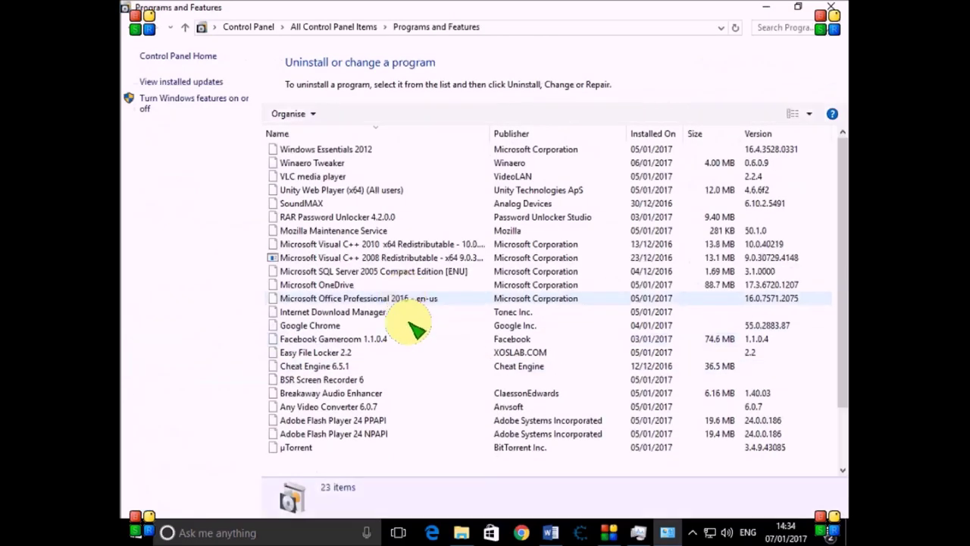
Uninstall Facebook Gameroom 1.1.0.4 and confirm its removal.
scroll(435, 371, down, 2)
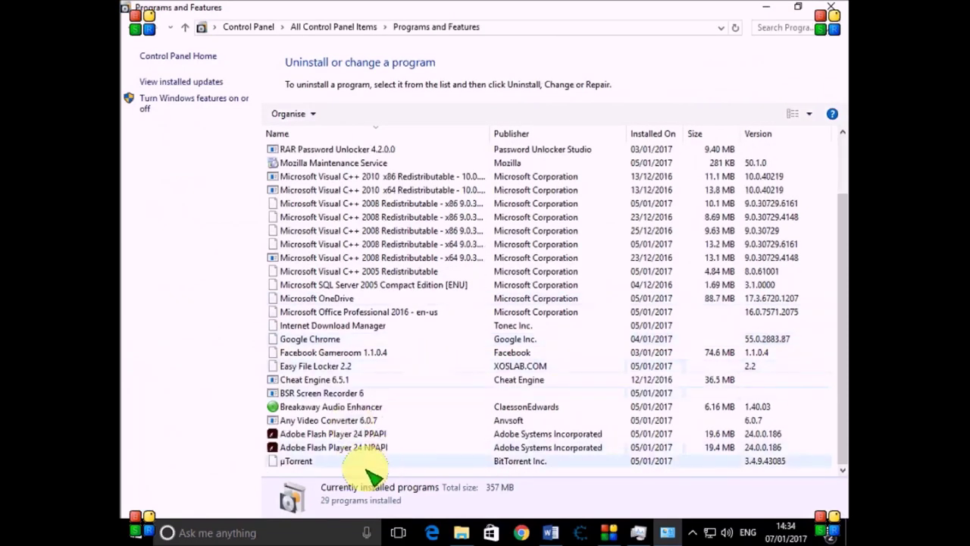
click(322, 352)
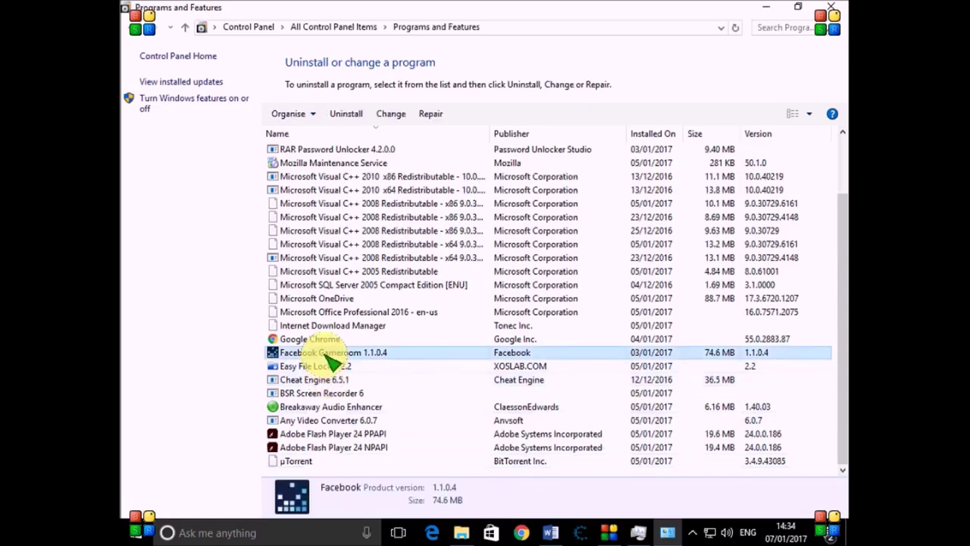
click(346, 114)
click(555, 263)
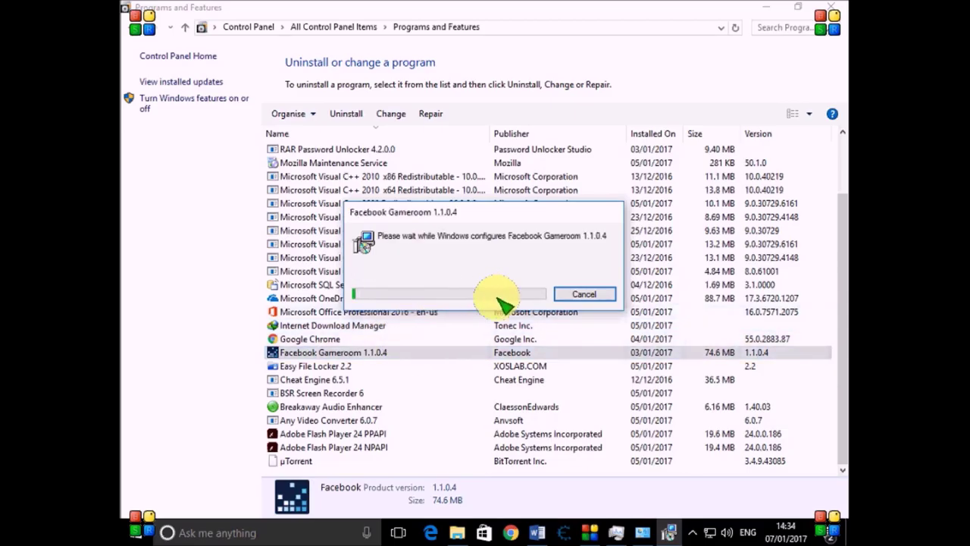
Switch to the Word document, highlight the CLEAN UP DISK SPACE heading and its instructions, and minimize the Facebook uninstall page.
click(533, 529)
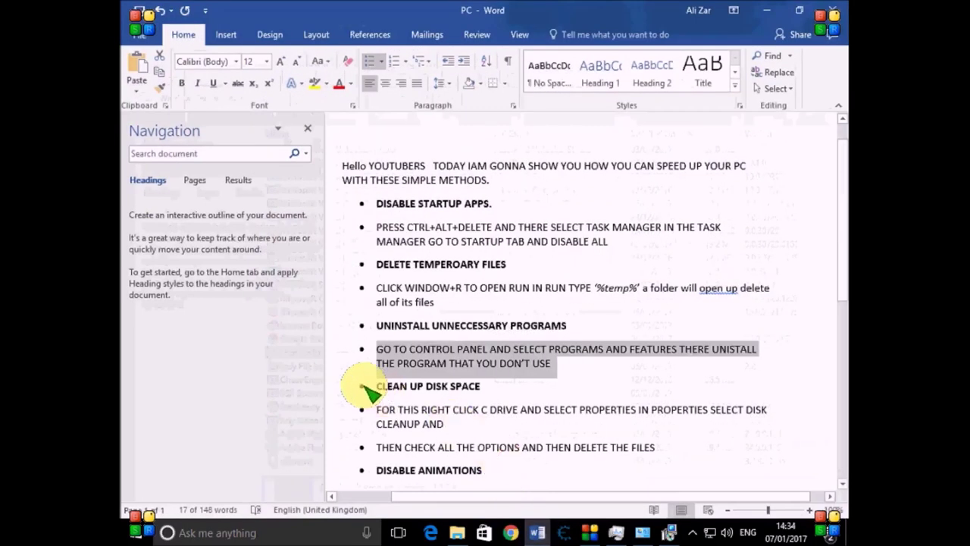
drag(356, 389, 523, 396)
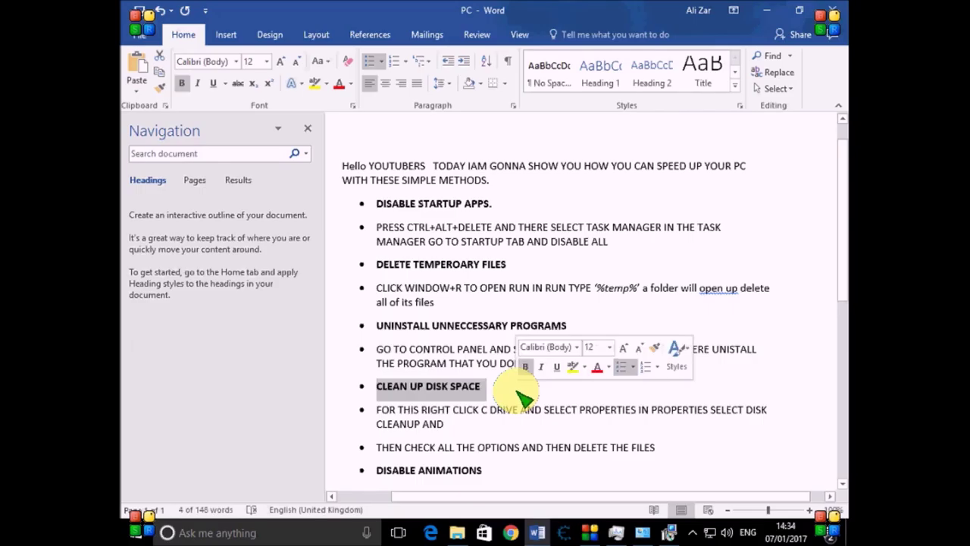
click(667, 533)
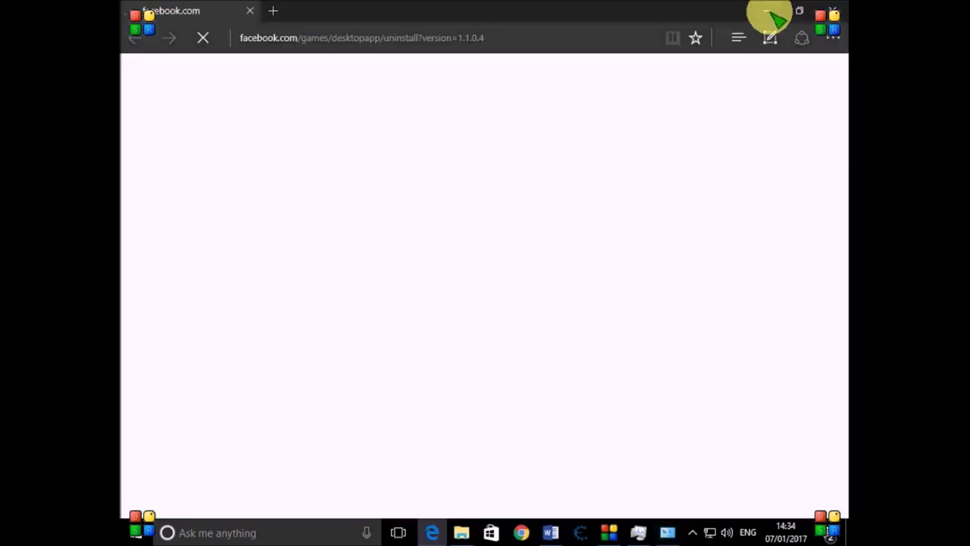
click(767, 12)
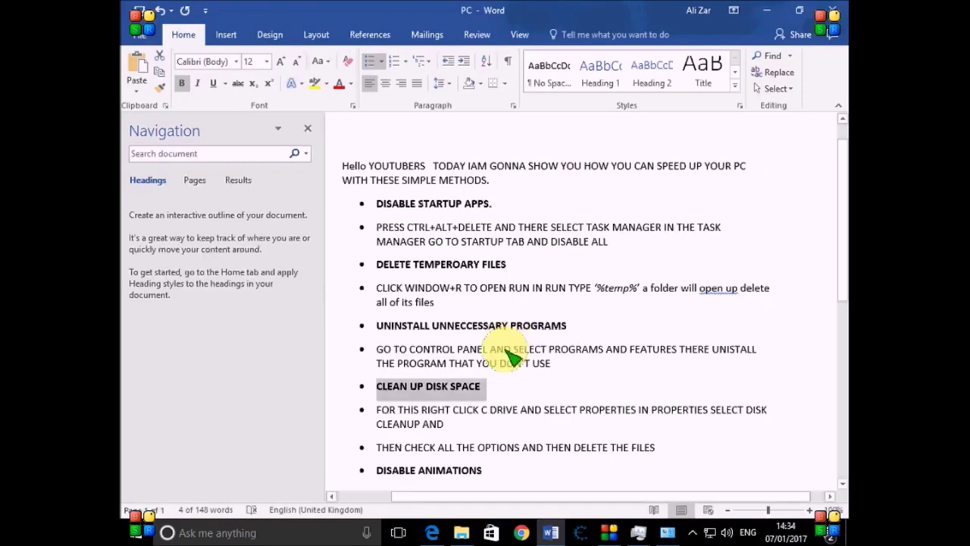
scroll(455, 409, down, 1)
drag(357, 373, 770, 418)
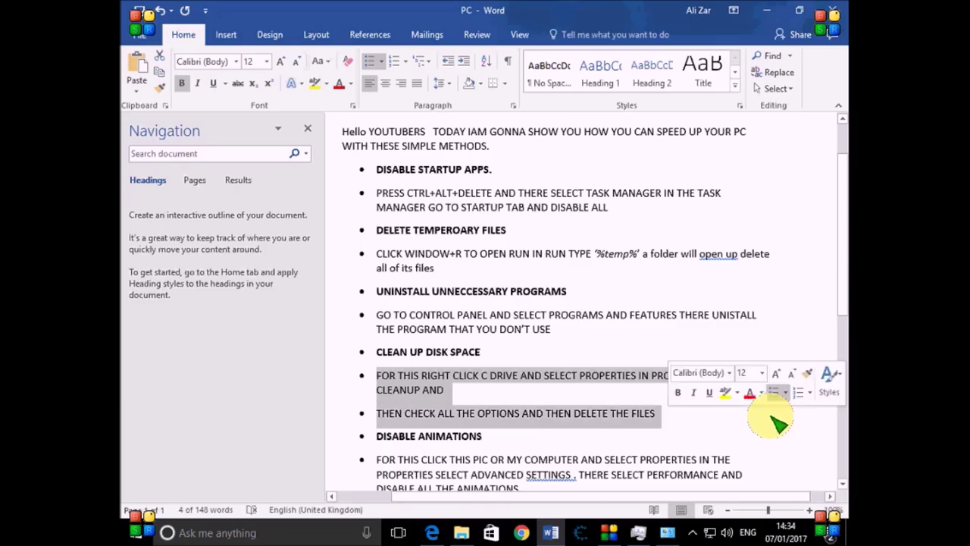
Minimize the open windows and open the properties of the OS (C:) drive from This PC.
click(764, 17)
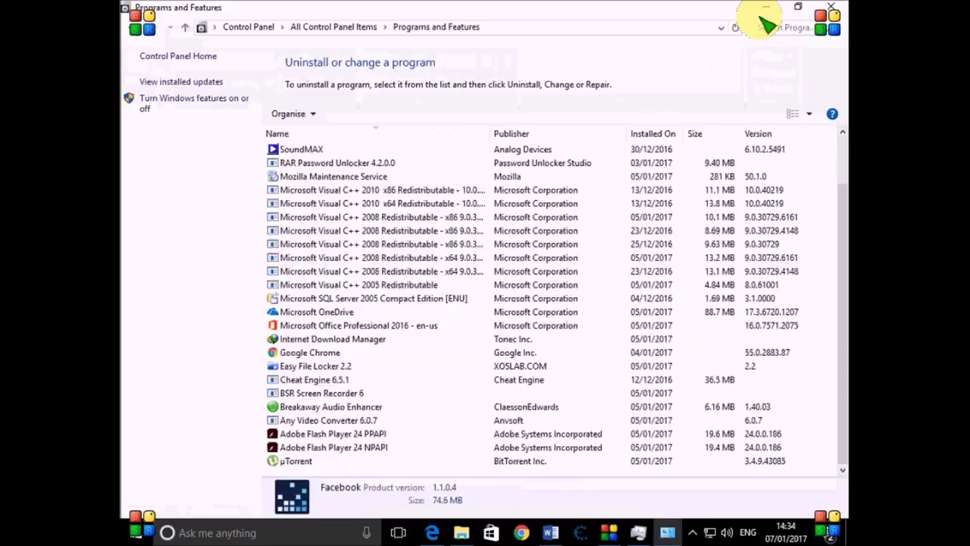
click(763, 9)
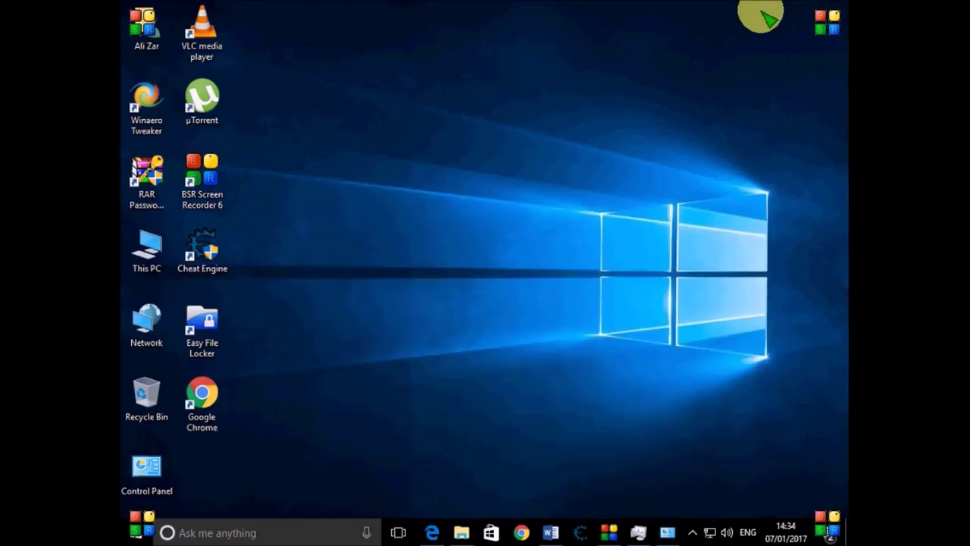
double_click(157, 262)
click(402, 276)
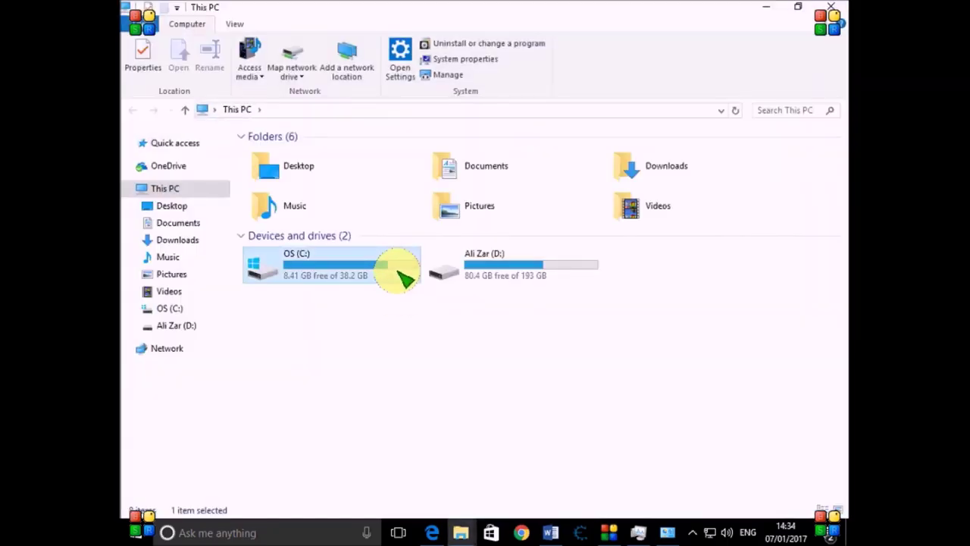
right_click(397, 271)
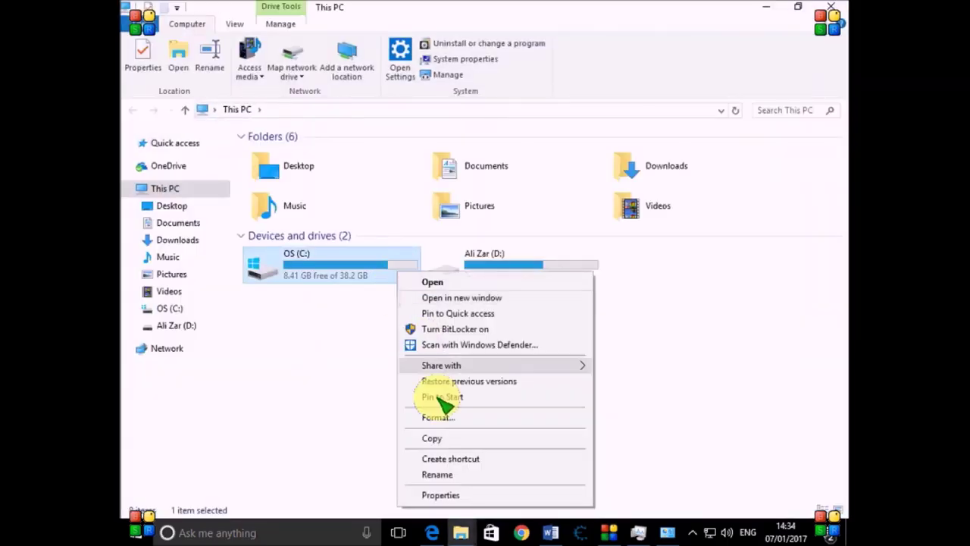
click(445, 494)
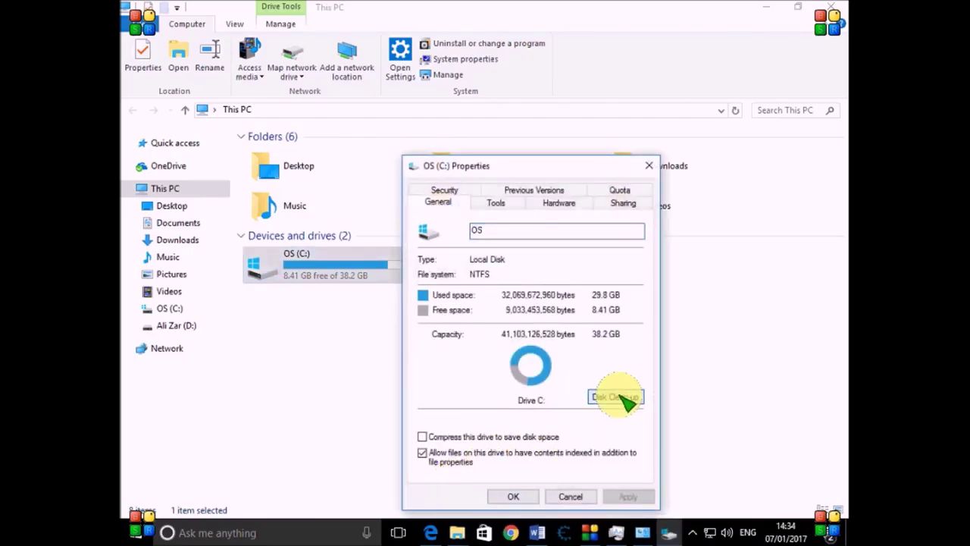
Start Disk Clean-up for the OS (C:) drive.
click(618, 397)
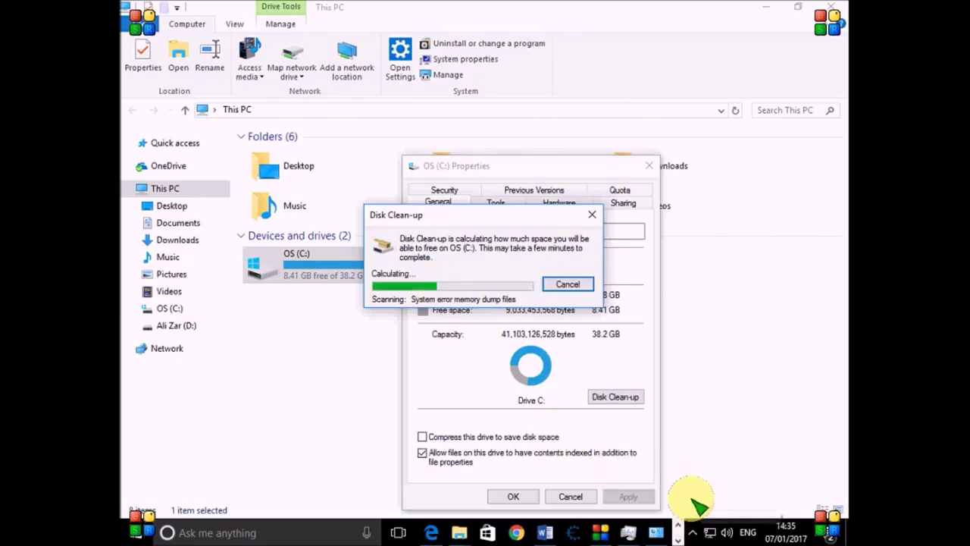
click(676, 532)
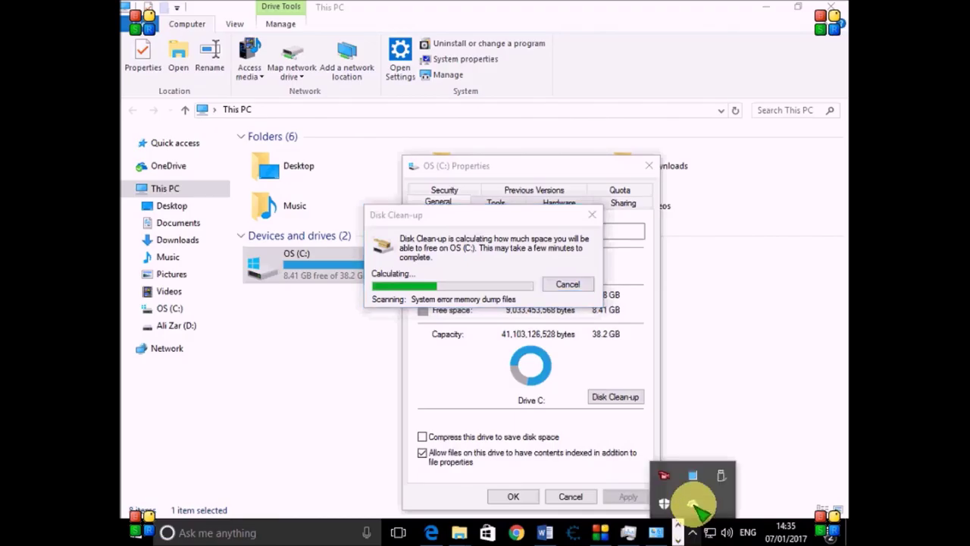
right_click(662, 477)
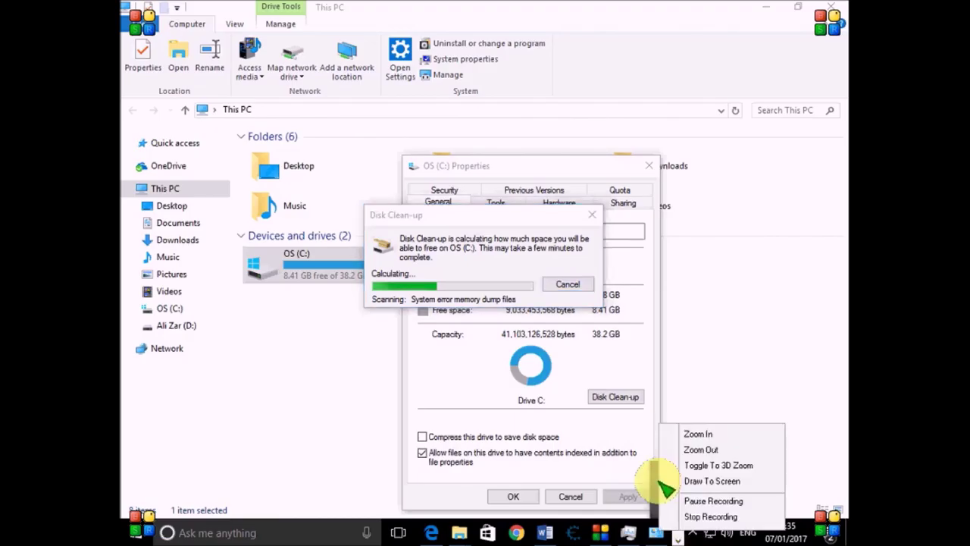
click(693, 500)
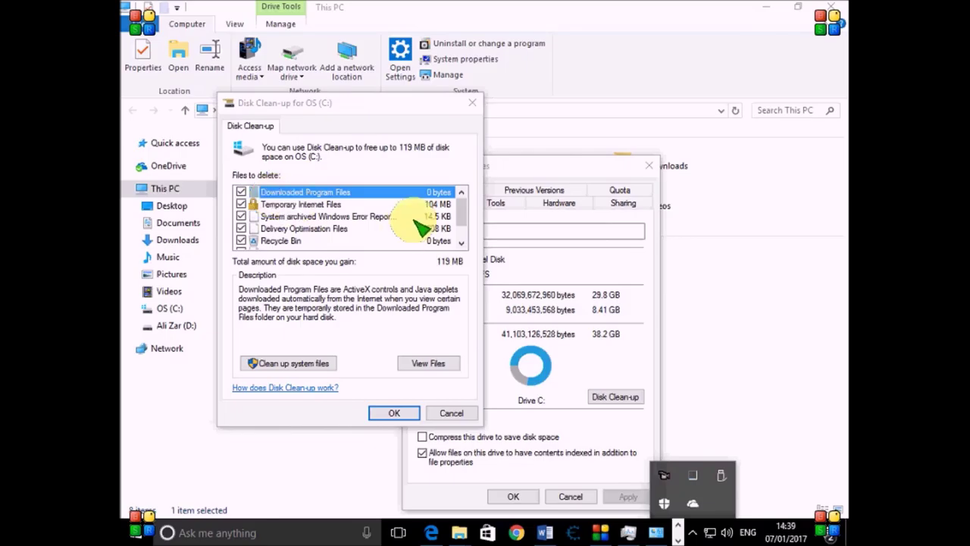
Permanently delete the files in all the checked clean-up categories and close the OS (C:) drive's properties.
scroll(465, 208, down, 1)
scroll(312, 241, up, 1)
scroll(317, 246, down, 1)
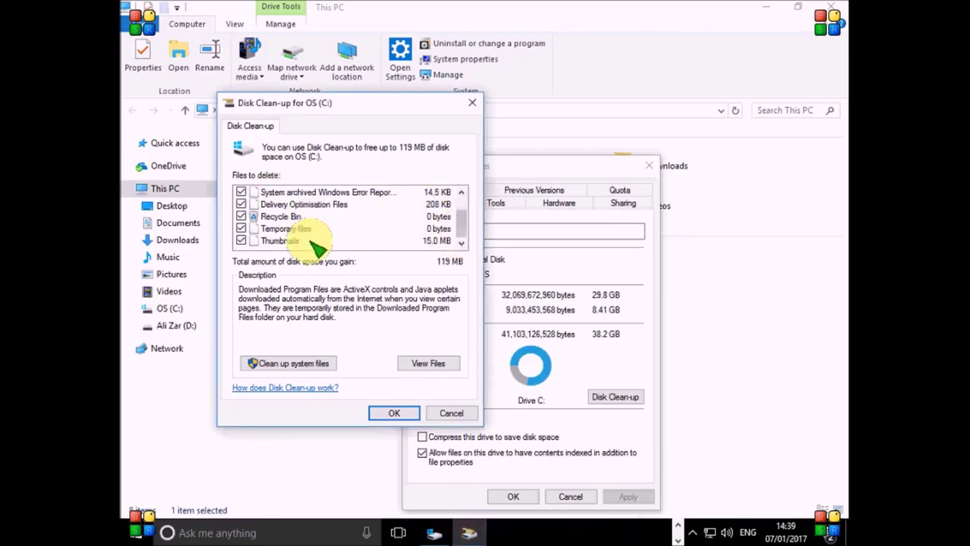
click(394, 413)
click(506, 274)
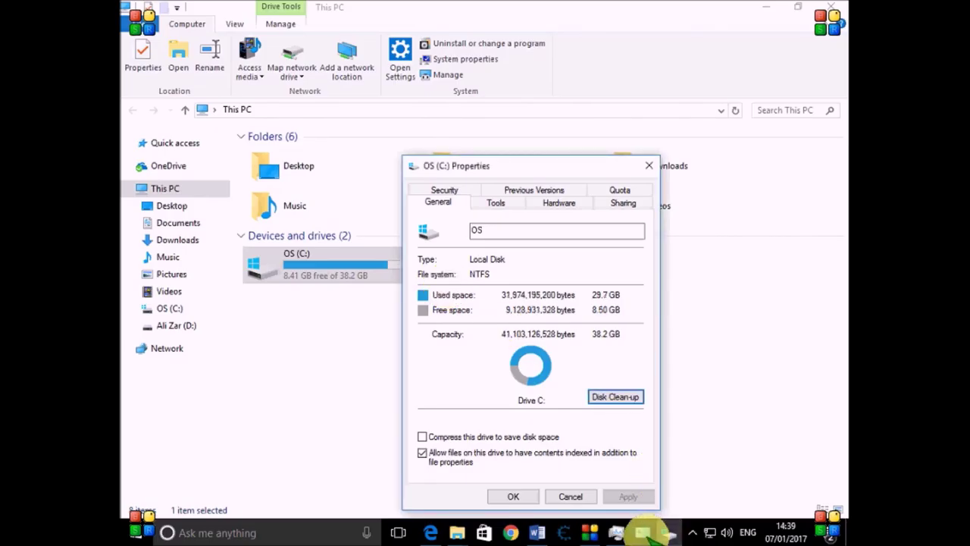
click(646, 165)
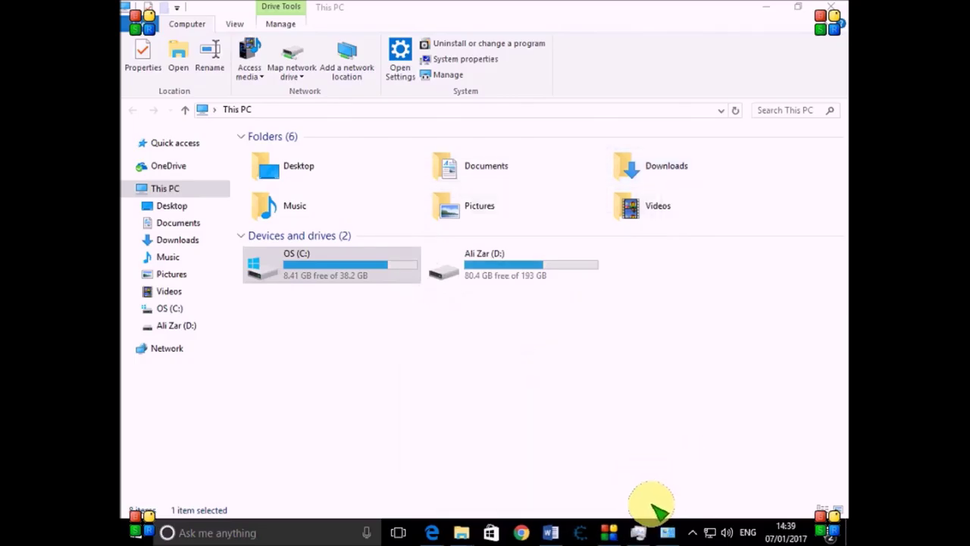
Switch to the Word document and highlight the first line of the instructions under DISABLE ANIMATIONS.
click(550, 532)
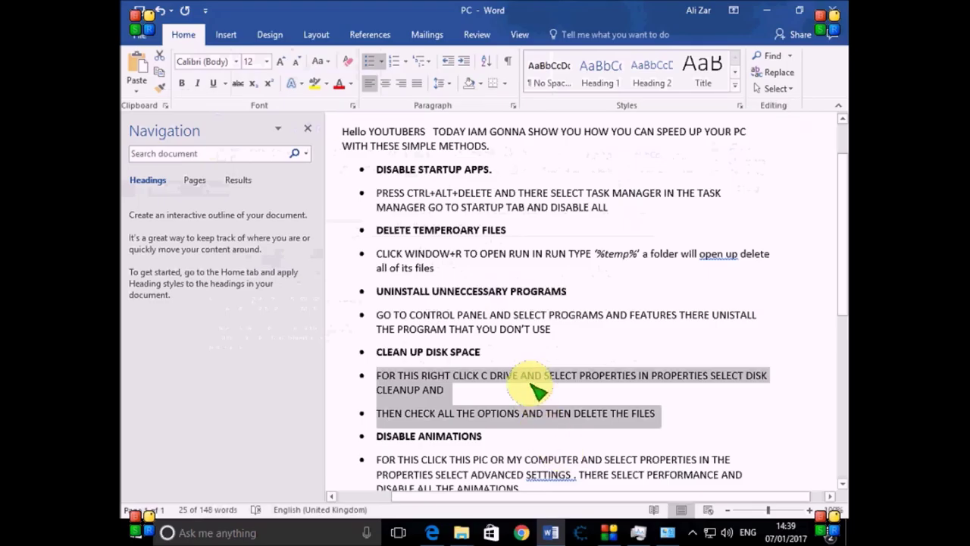
scroll(531, 389, down, 3)
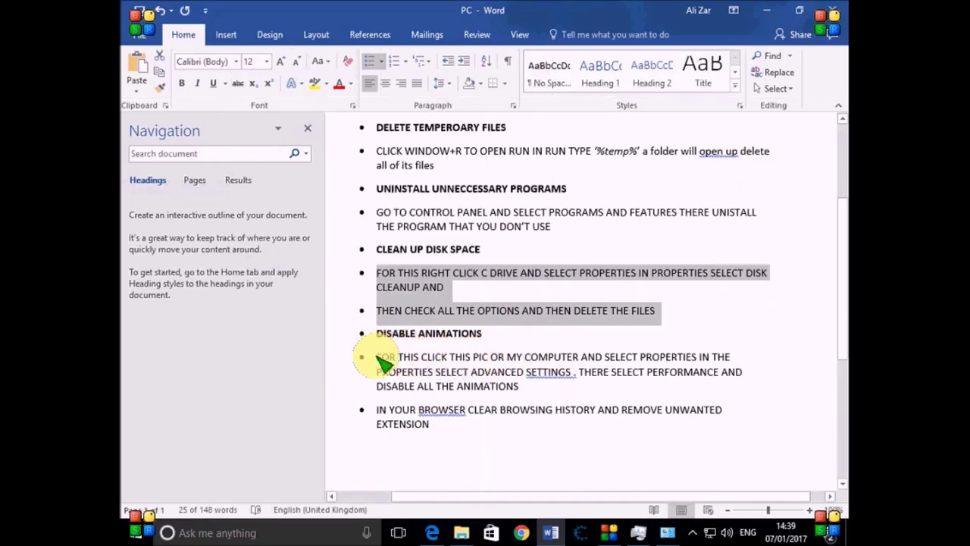
drag(379, 356, 696, 358)
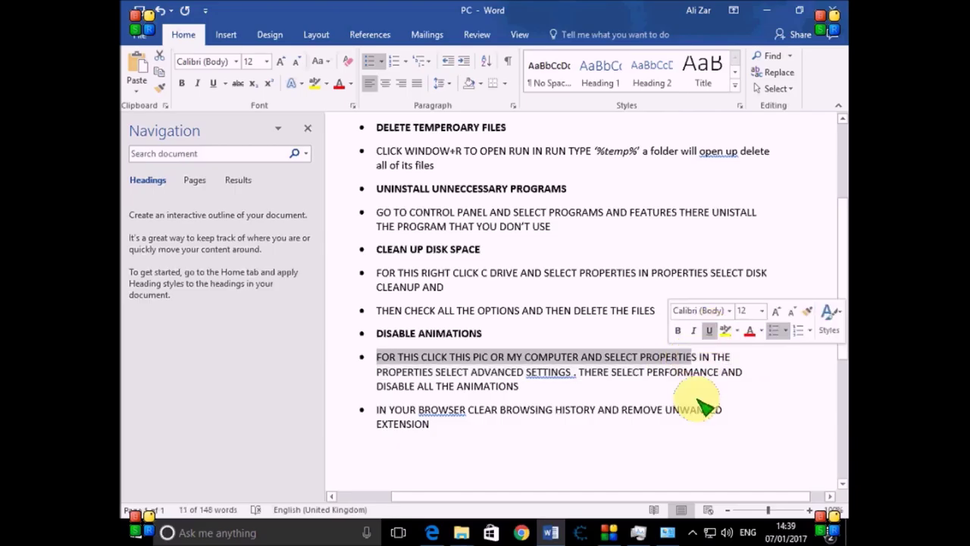
Minimize the open windows and open the properties of This PC from the desktop.
click(756, 9)
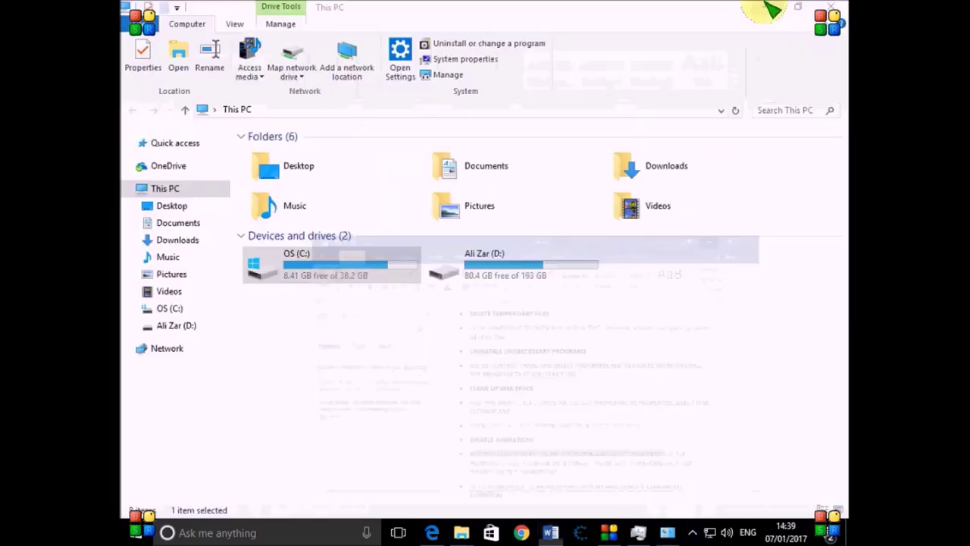
click(762, 11)
click(136, 244)
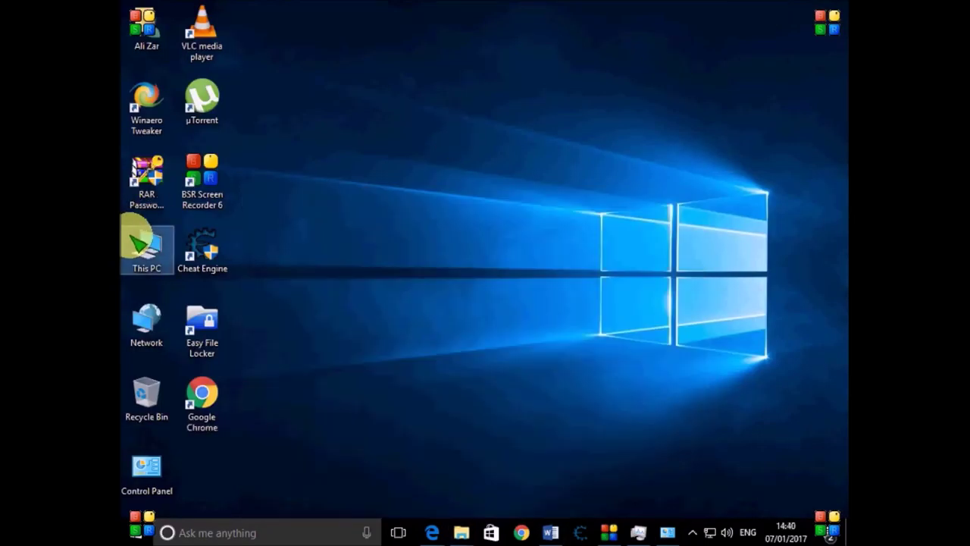
right_click(167, 268)
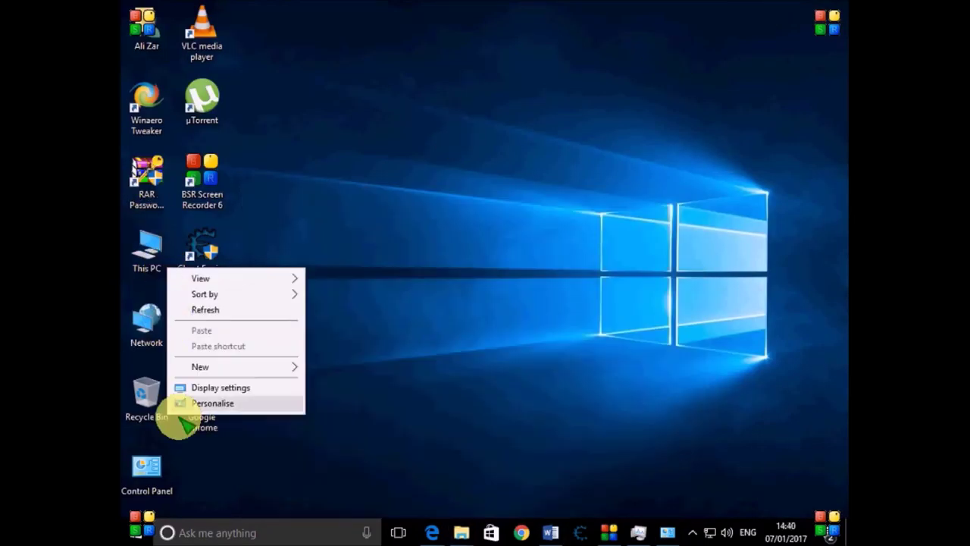
click(141, 257)
right_click(140, 259)
click(180, 418)
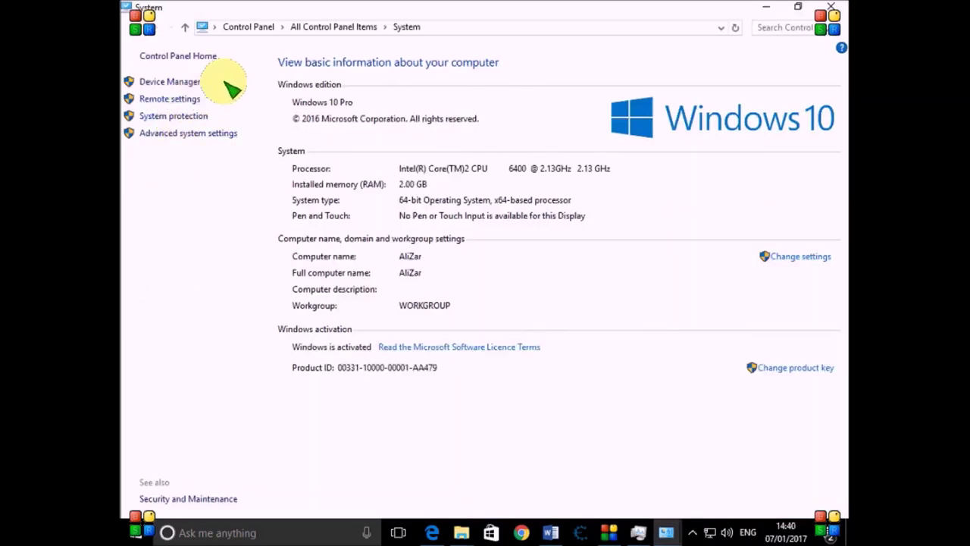
Open the performance settings in the advanced system settings, disable every custom visual effect, apply the change and close the dialogs.
click(212, 134)
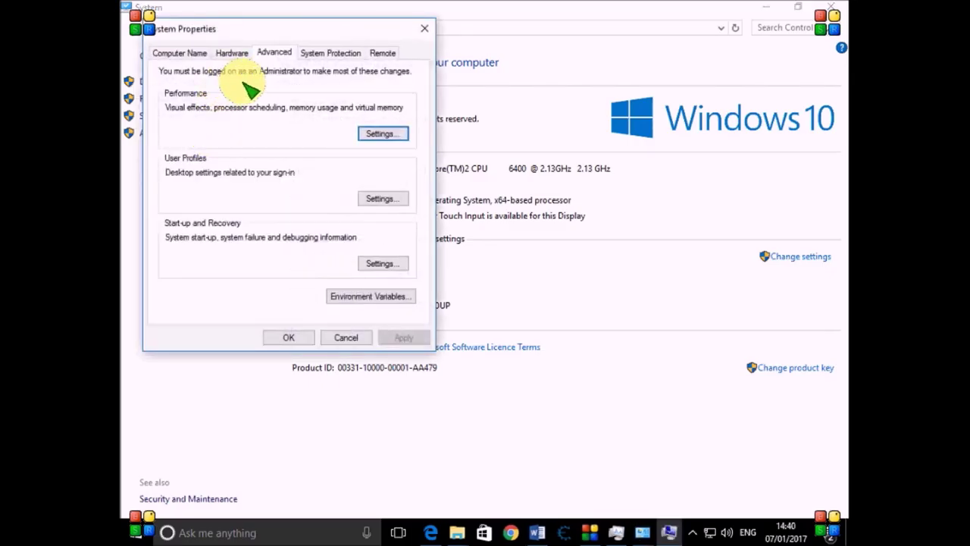
click(383, 135)
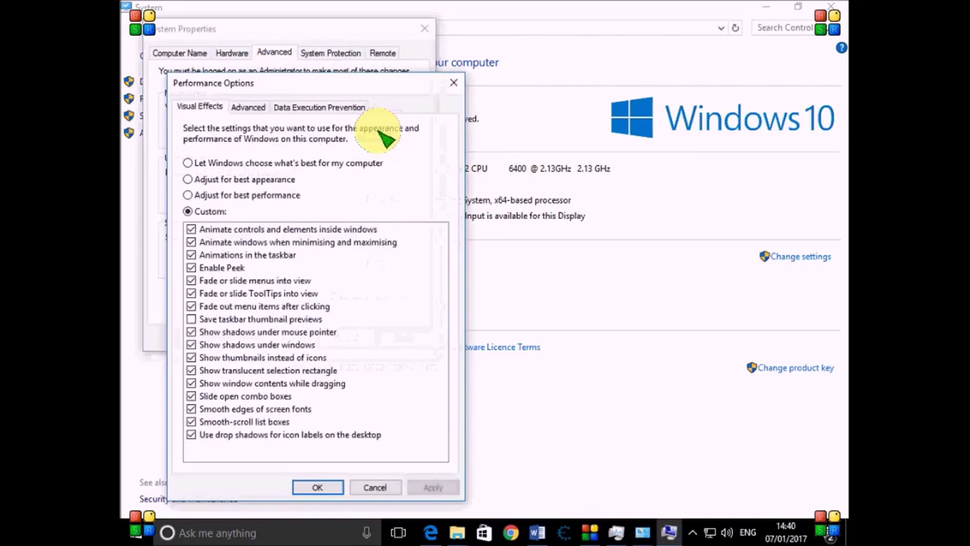
click(191, 229)
click(191, 243)
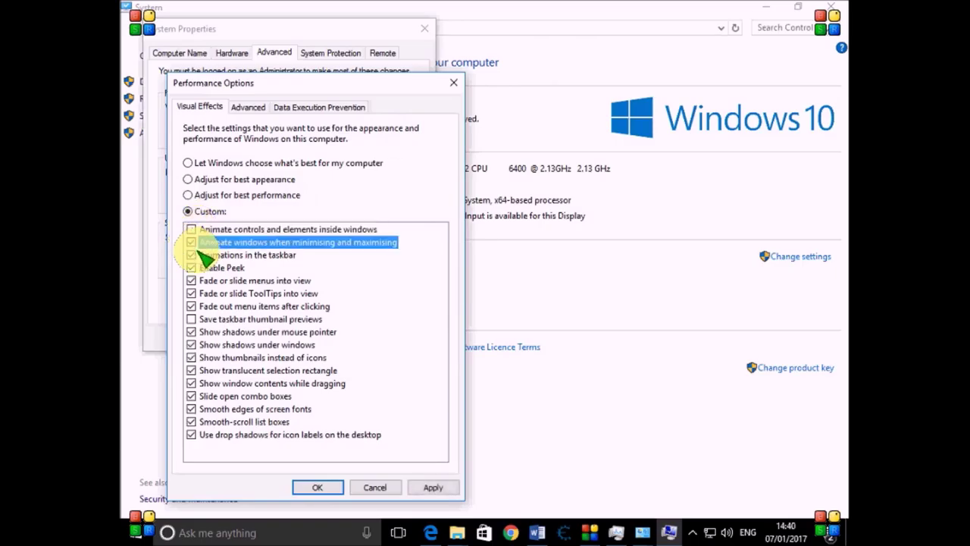
click(194, 254)
click(192, 267)
click(192, 281)
click(192, 294)
click(191, 306)
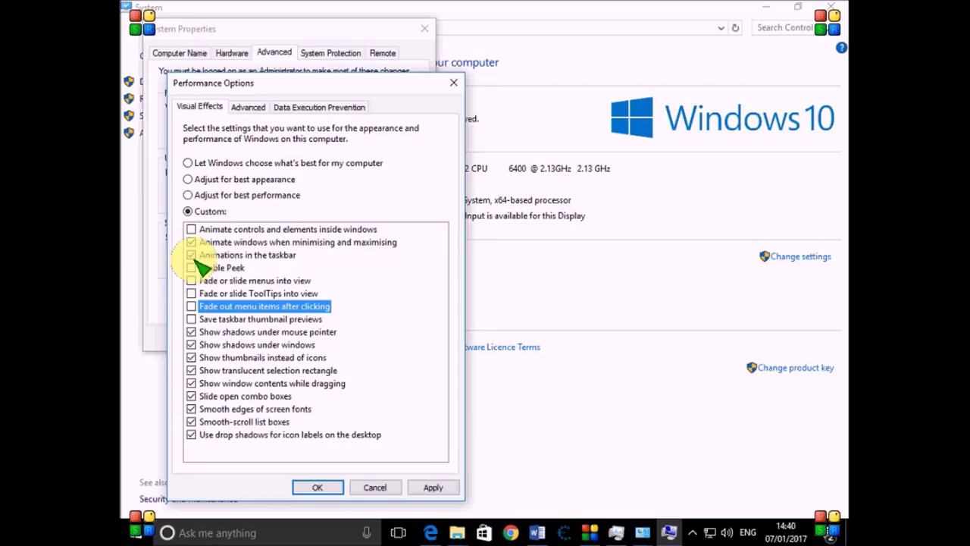
click(191, 255)
click(191, 242)
click(191, 319)
click(191, 332)
click(191, 344)
click(191, 357)
click(191, 371)
click(191, 383)
click(191, 397)
click(191, 409)
click(191, 422)
click(191, 435)
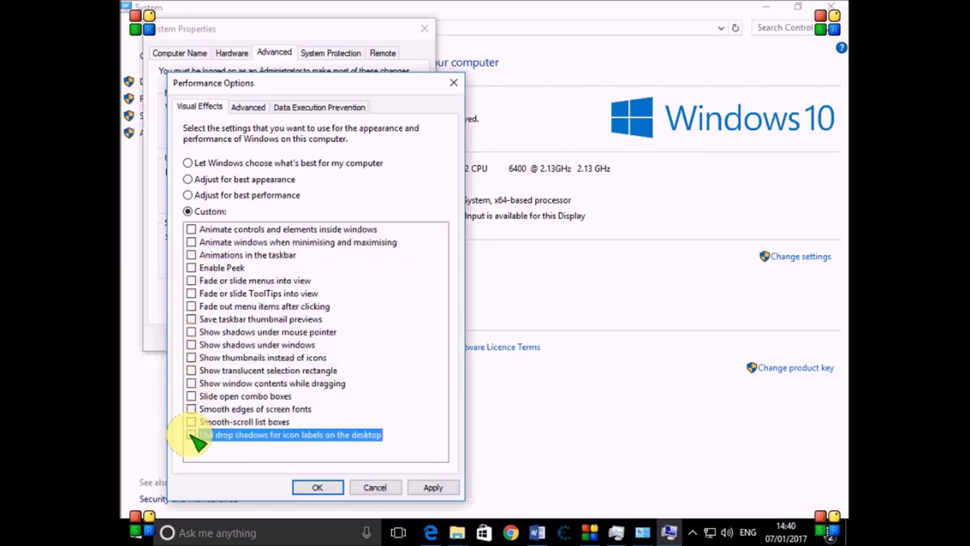
click(428, 487)
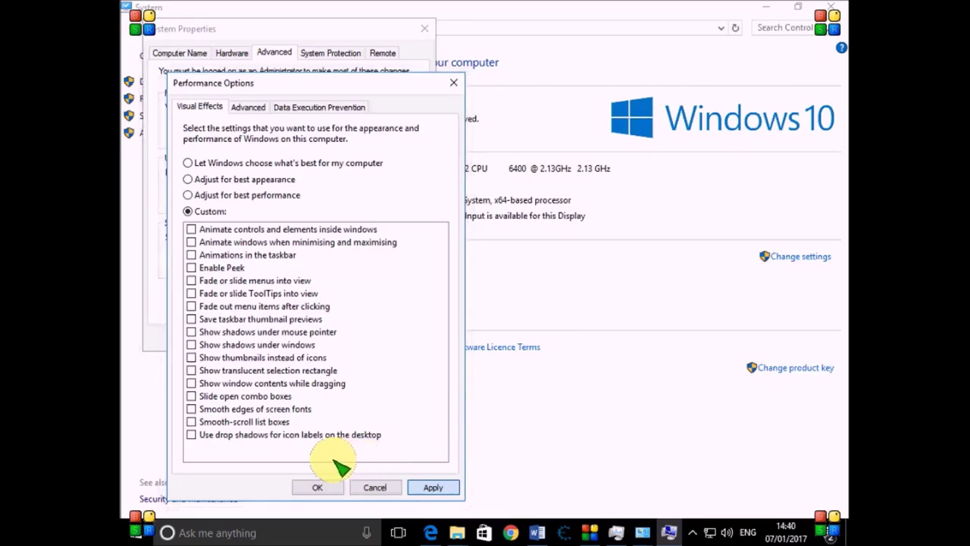
click(322, 487)
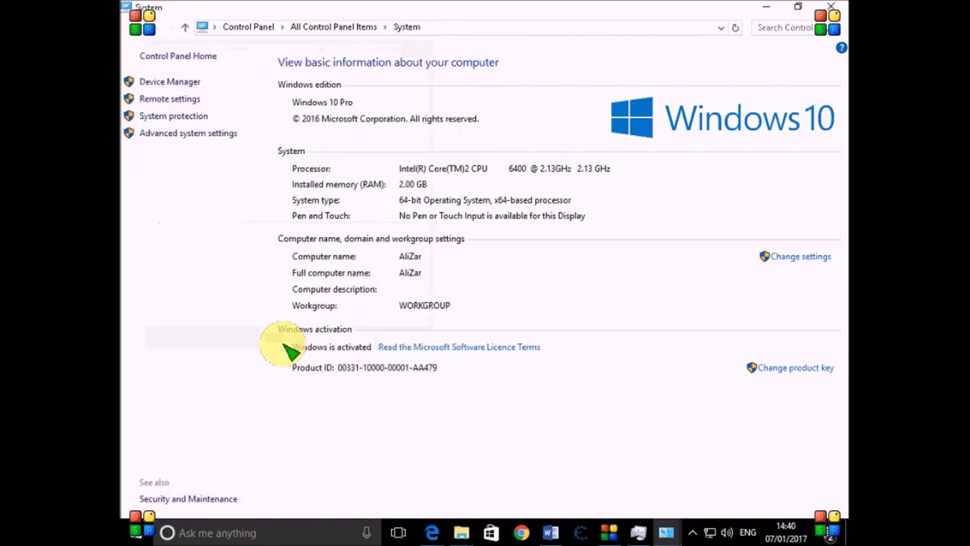
Switch to the Word document and highlight the instructions on disabling animations and on clearing the browsing history.
click(551, 532)
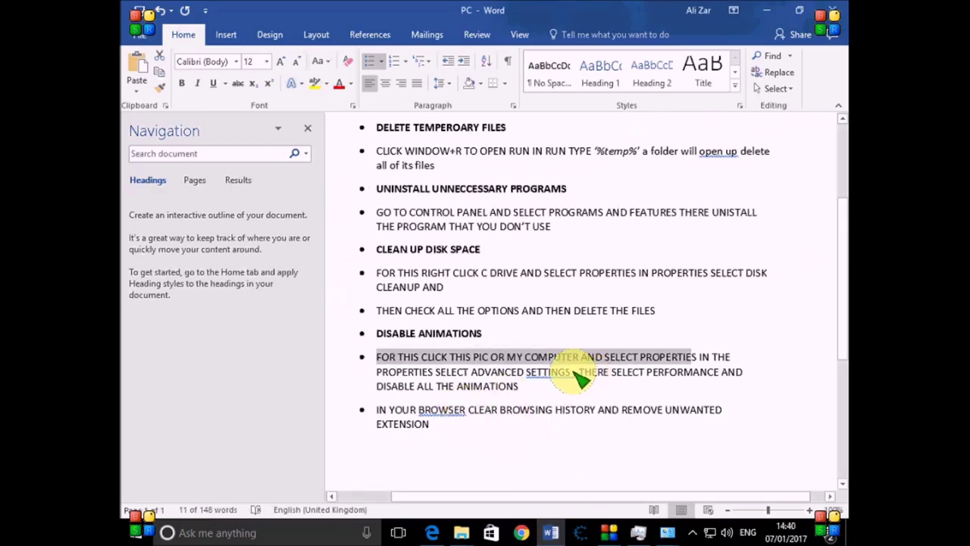
drag(580, 373, 732, 394)
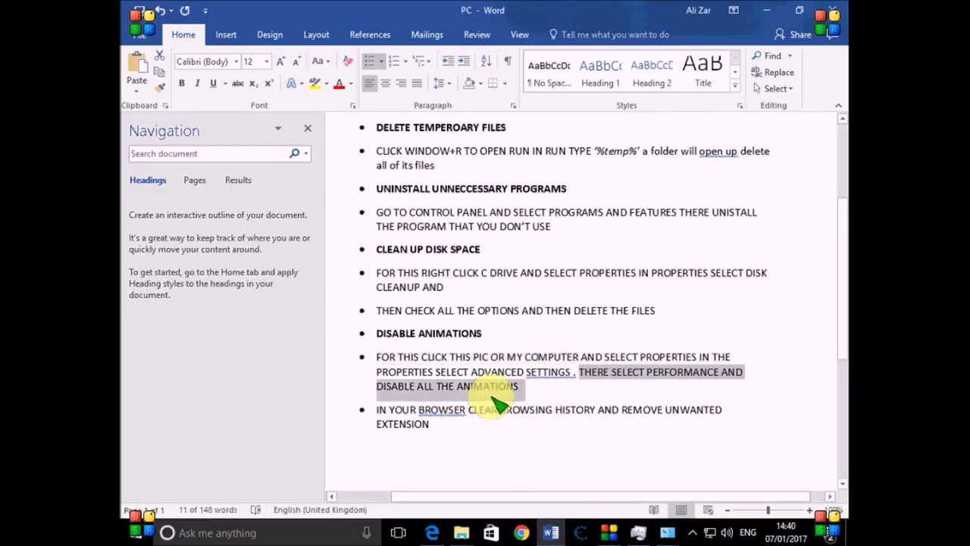
drag(377, 410, 732, 418)
Switch to Google Chrome, open its Settings page and look through the basic settings.
click(531, 531)
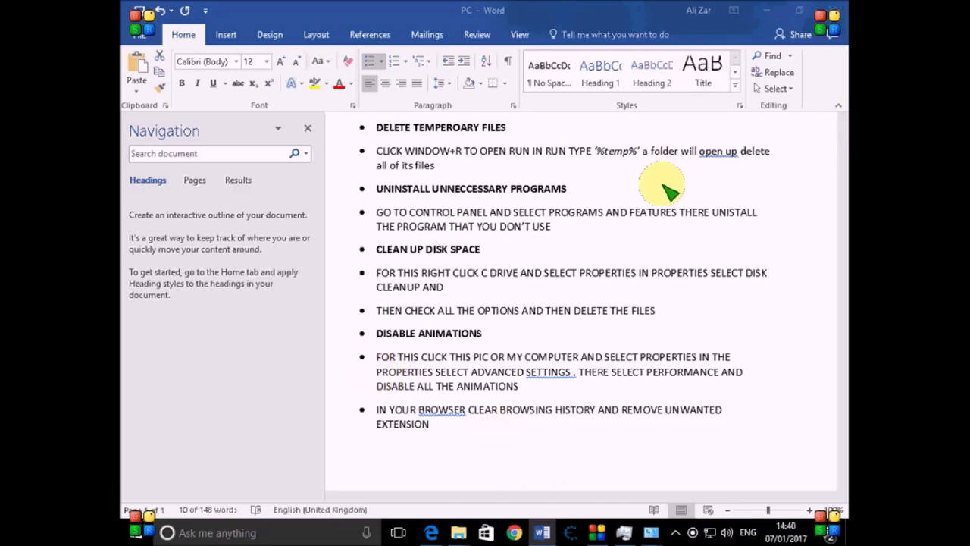
key(alt+Tab)
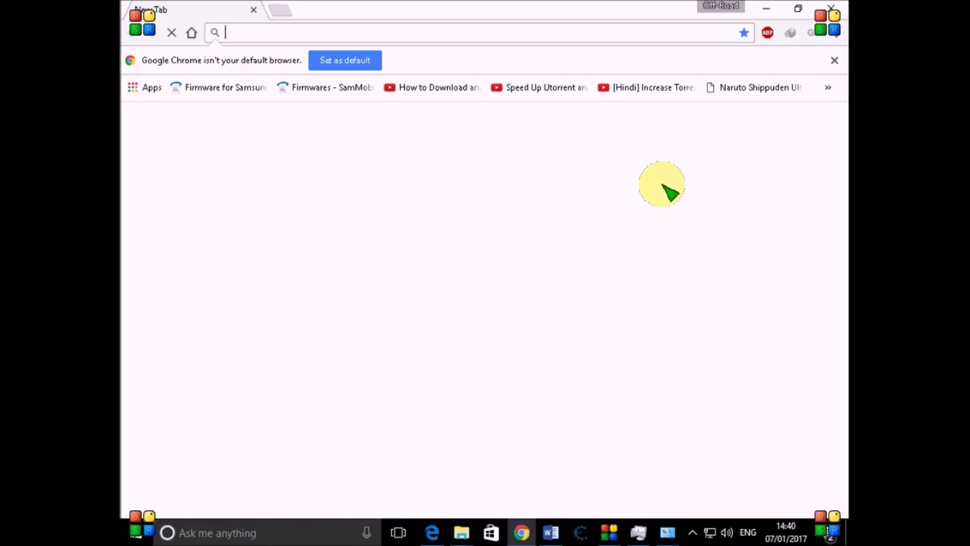
click(834, 32)
click(718, 288)
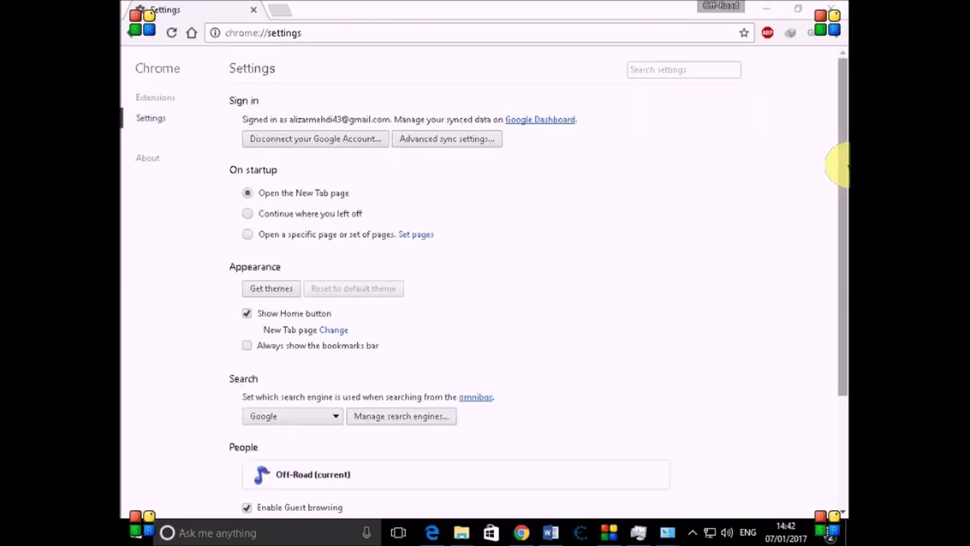
scroll(836, 219, down, 2)
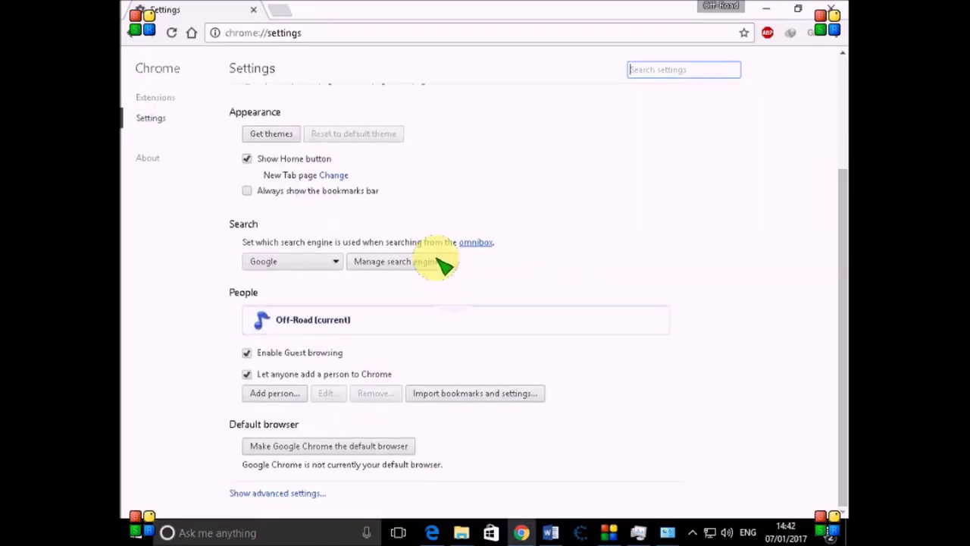
scroll(432, 242, up, 2)
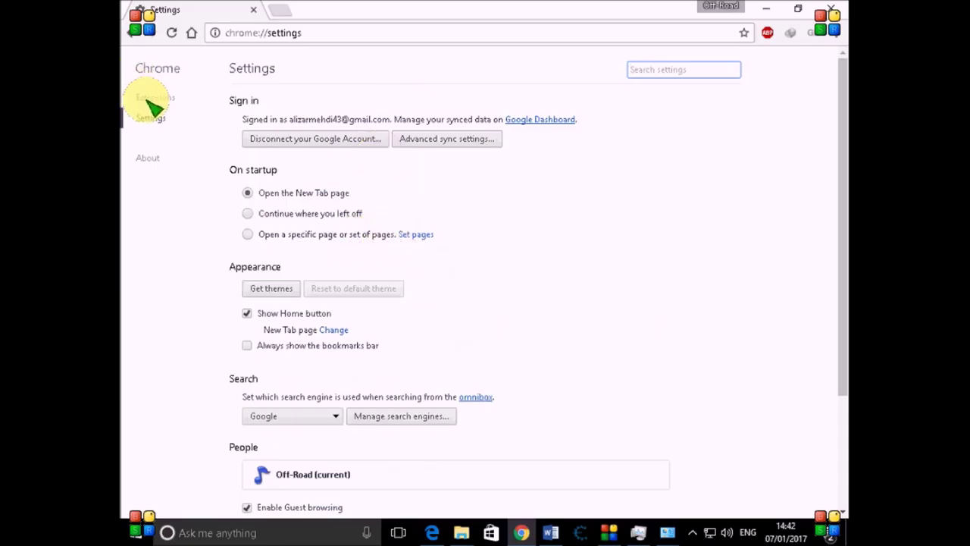
Change the Settings page address to chrome://history and load the browsing history.
click(292, 34)
drag(295, 35, 275, 37)
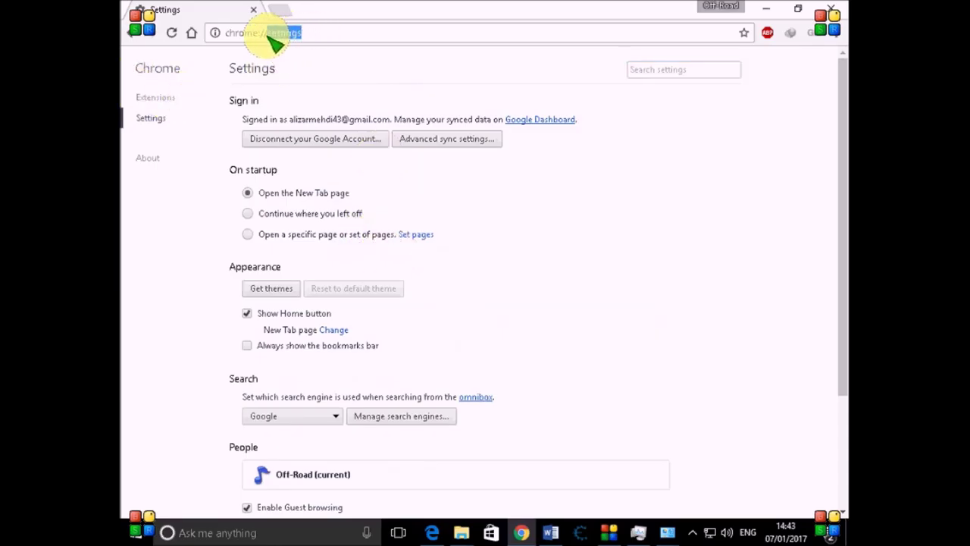
text(history)
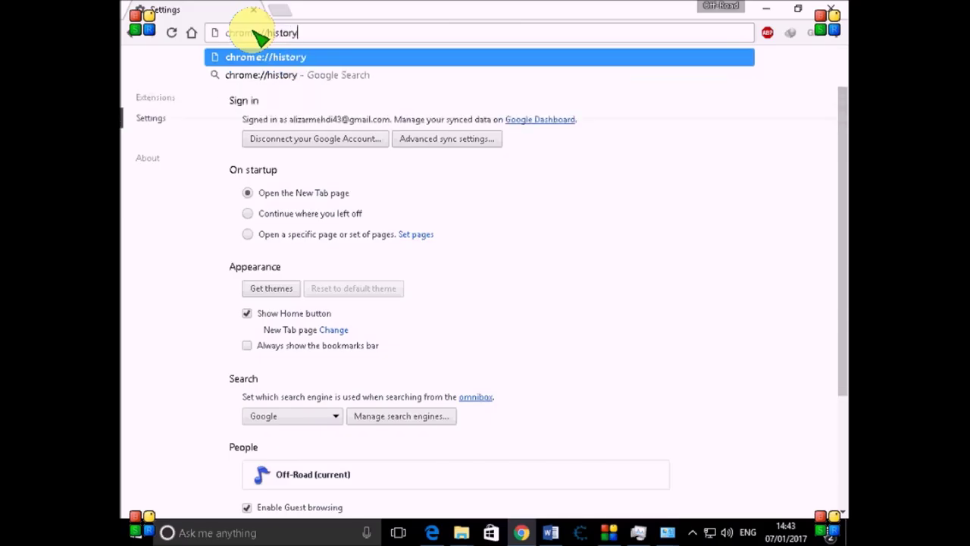
key(Return)
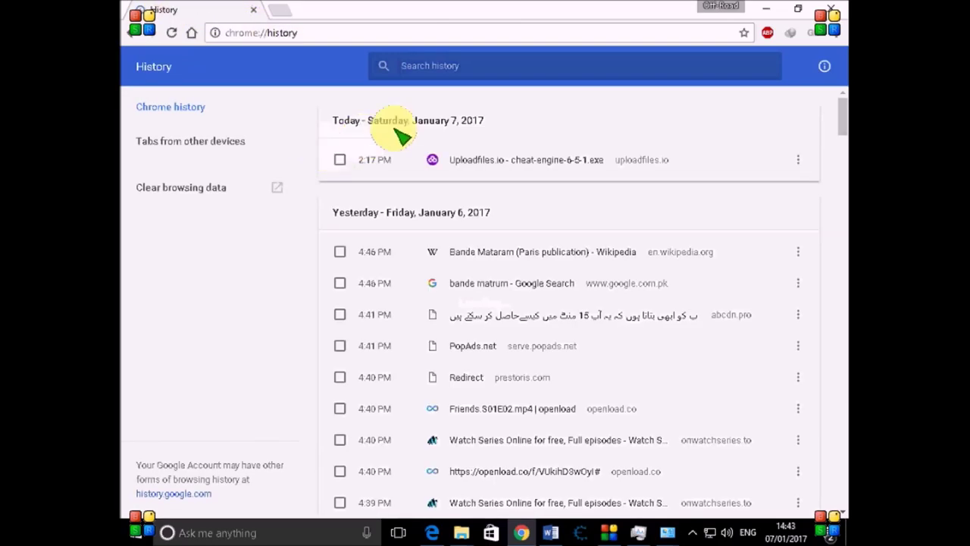
Clear the browsing data from the beginning of time for all the checked item types.
click(204, 188)
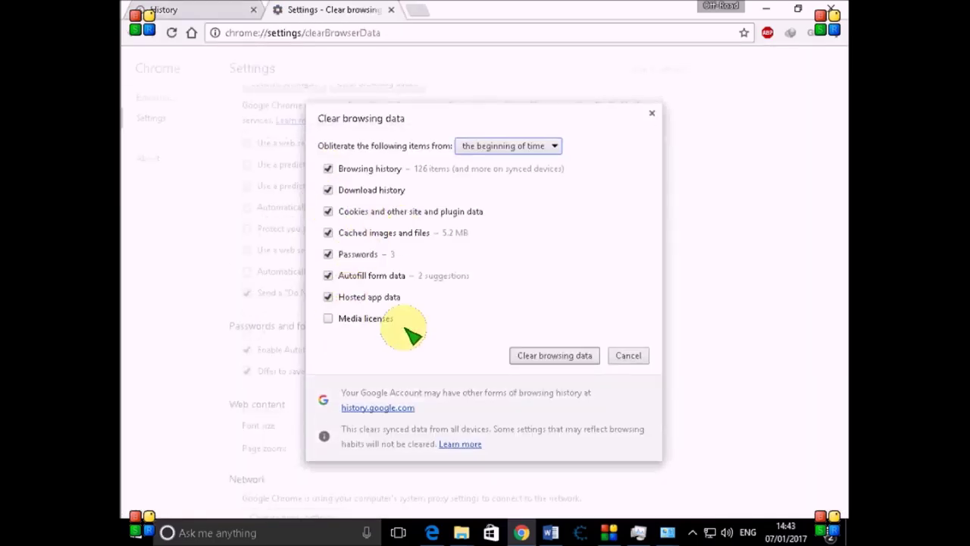
click(544, 145)
click(531, 206)
click(536, 355)
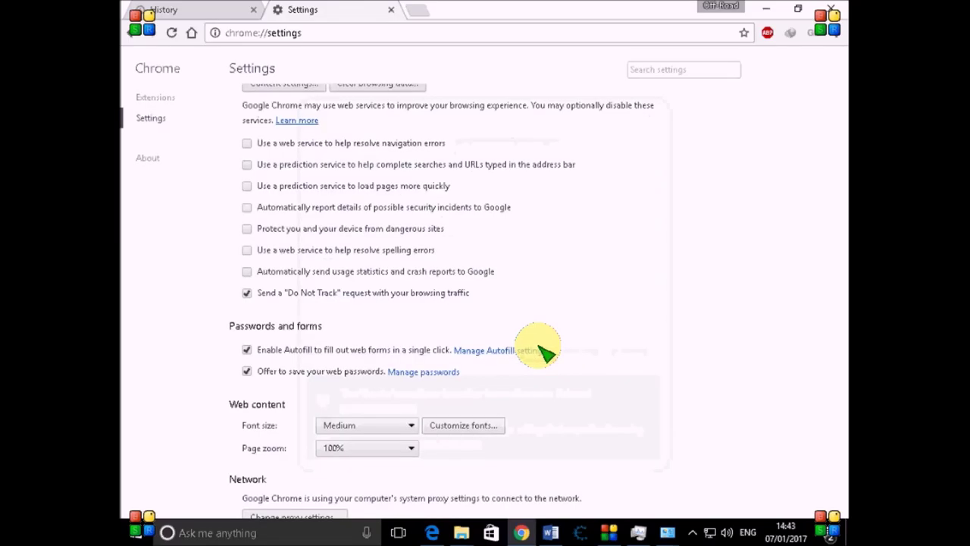
Switch to the Word document and highlight the instruction to remove unwanted extensions from the browser.
click(551, 532)
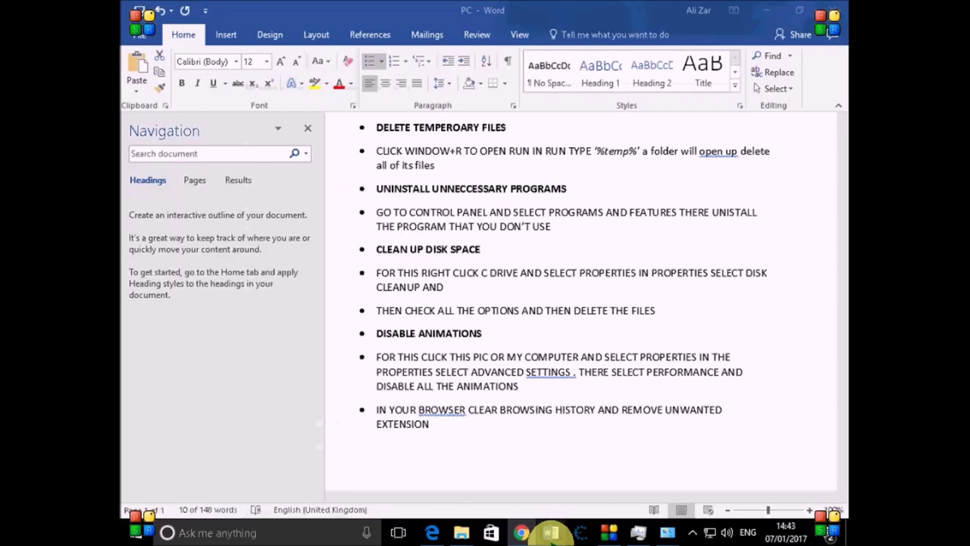
drag(376, 410, 466, 444)
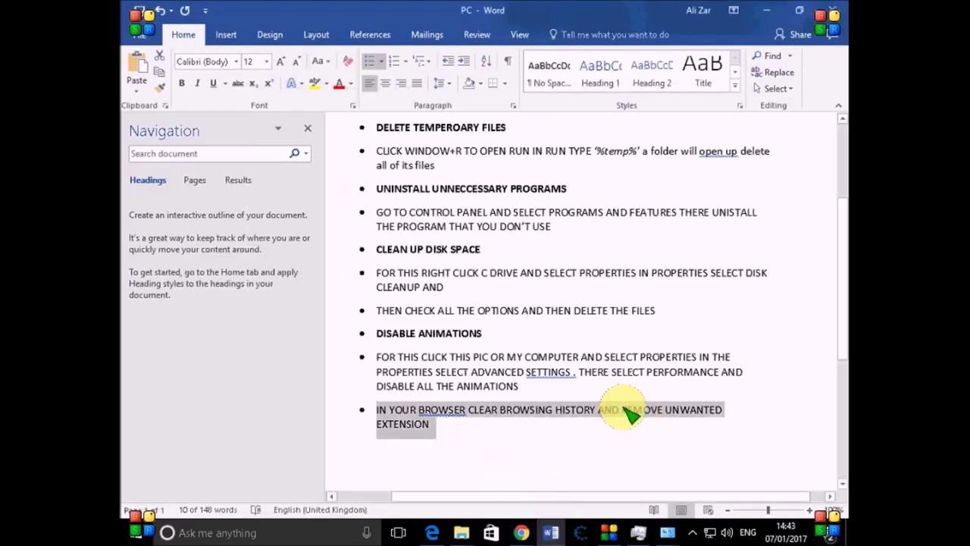
drag(626, 409, 744, 421)
Switch back to Google Chrome and load chrome://extensions in place of the Settings page.
click(522, 531)
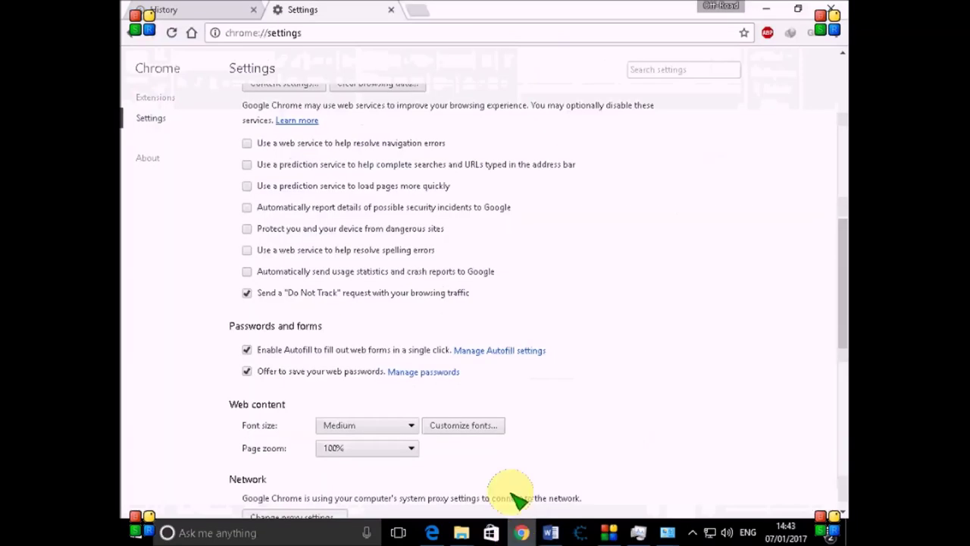
double_click(282, 32)
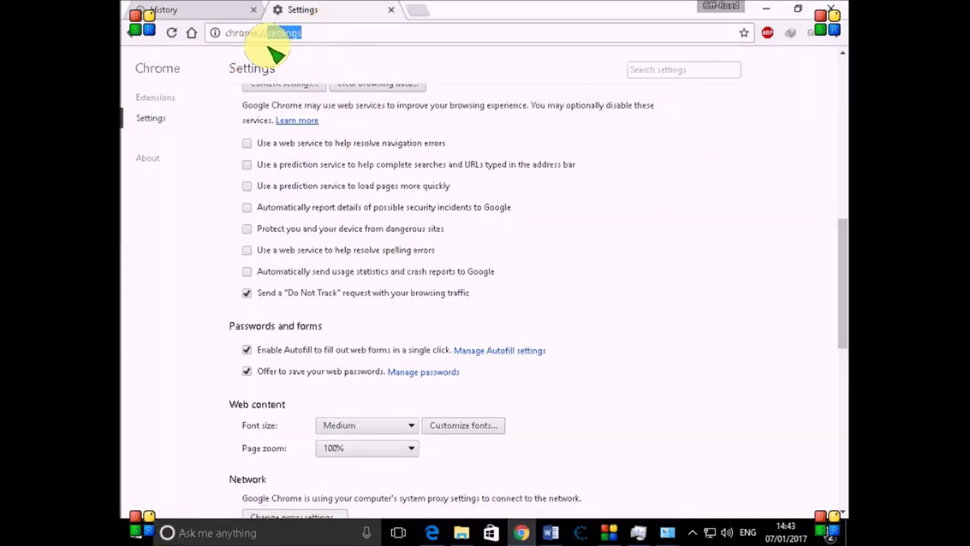
text(ex)
key(Return)
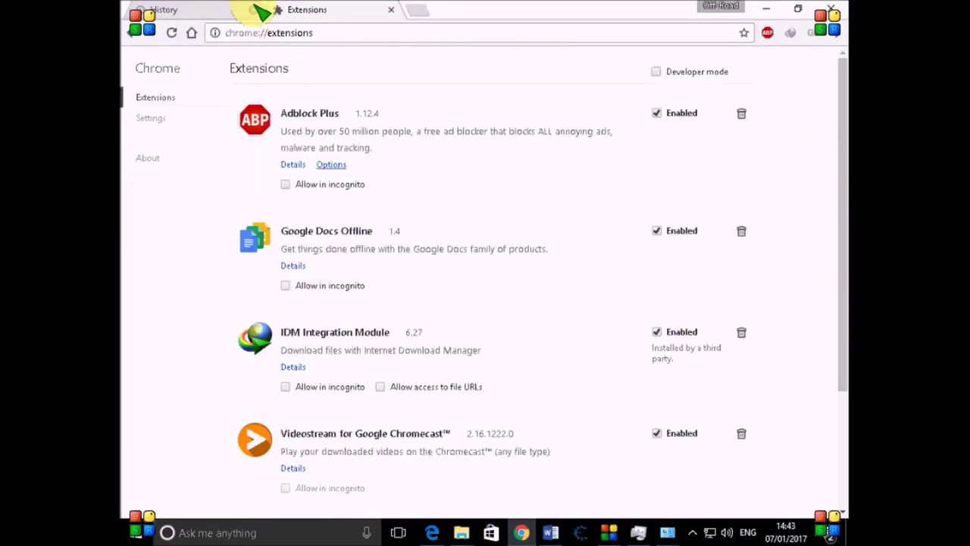